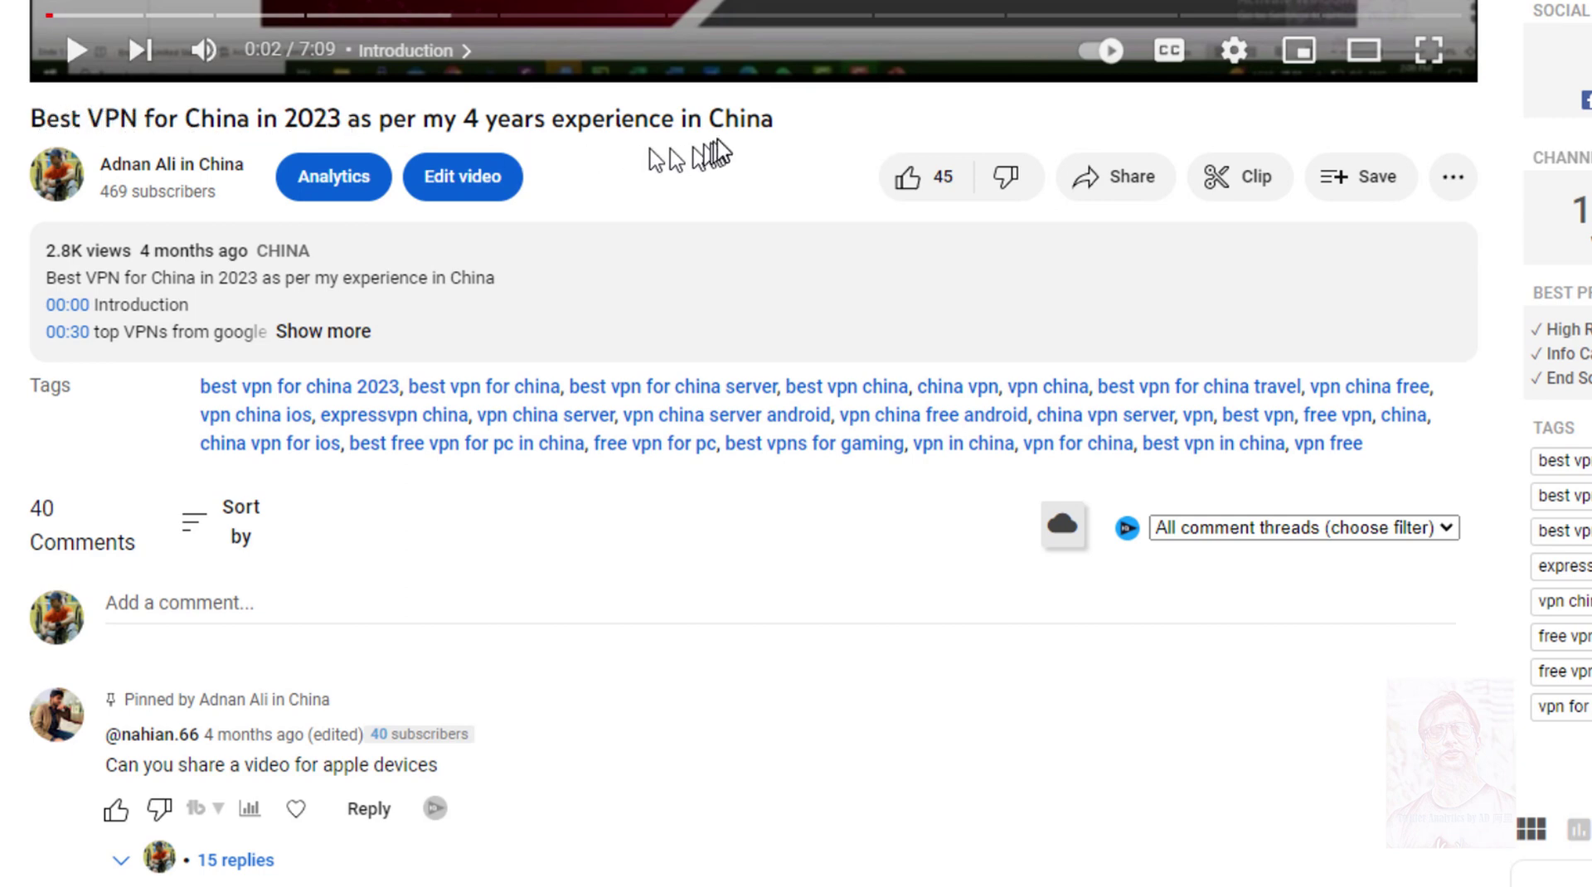
# Step: Read the viewer comments under the China VPN video, and switch to the Word notes on normal and advanced users
pyautogui.moveTo(65, 250)
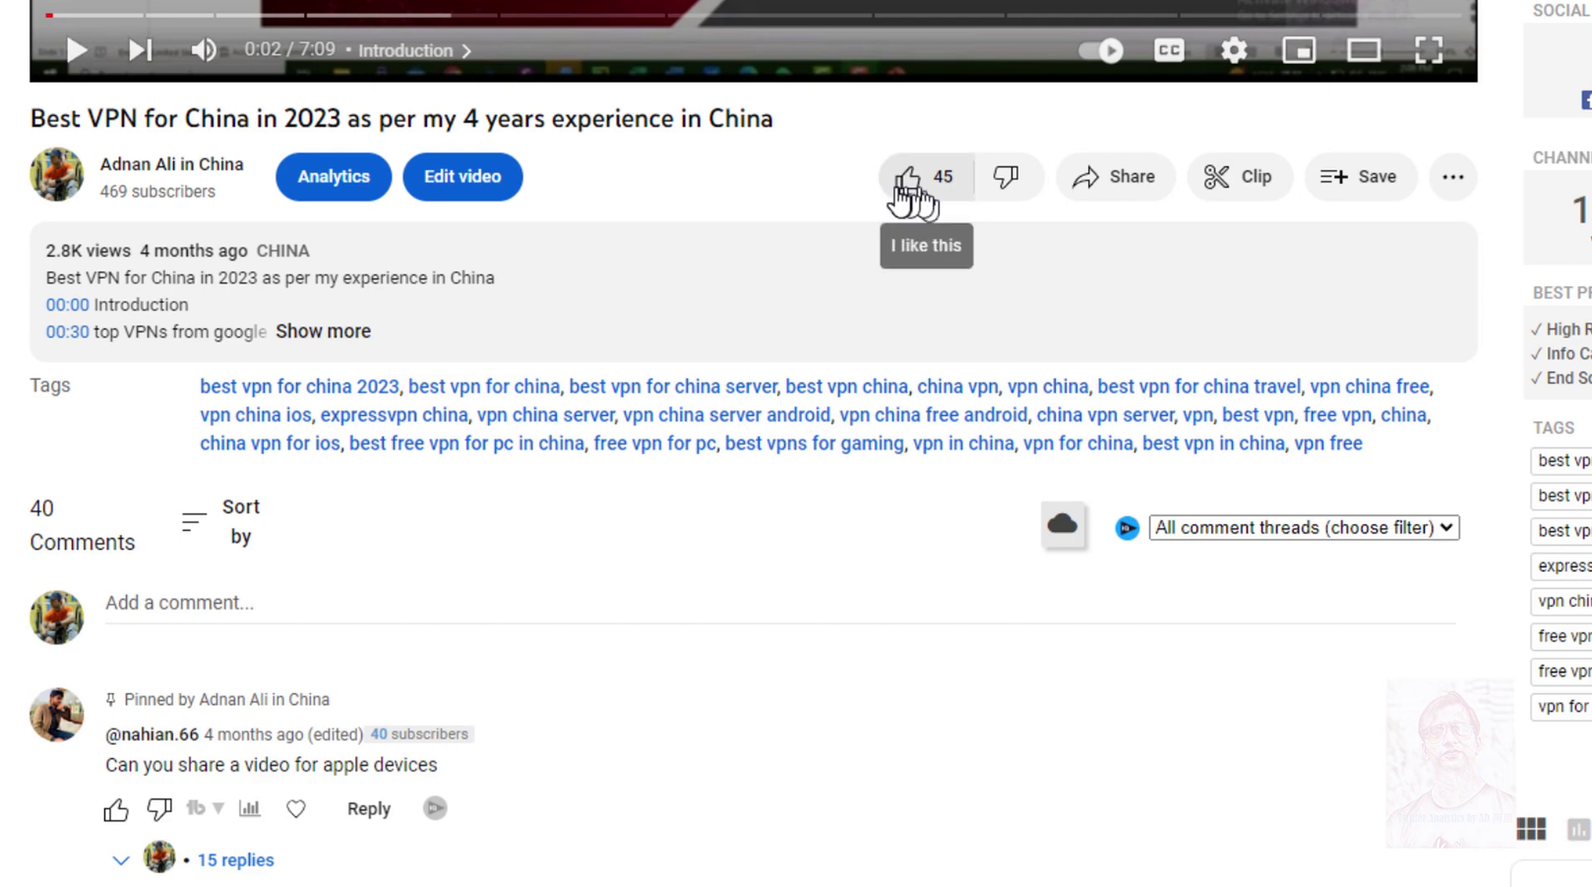
pyautogui.scroll(-10, 564, 632)
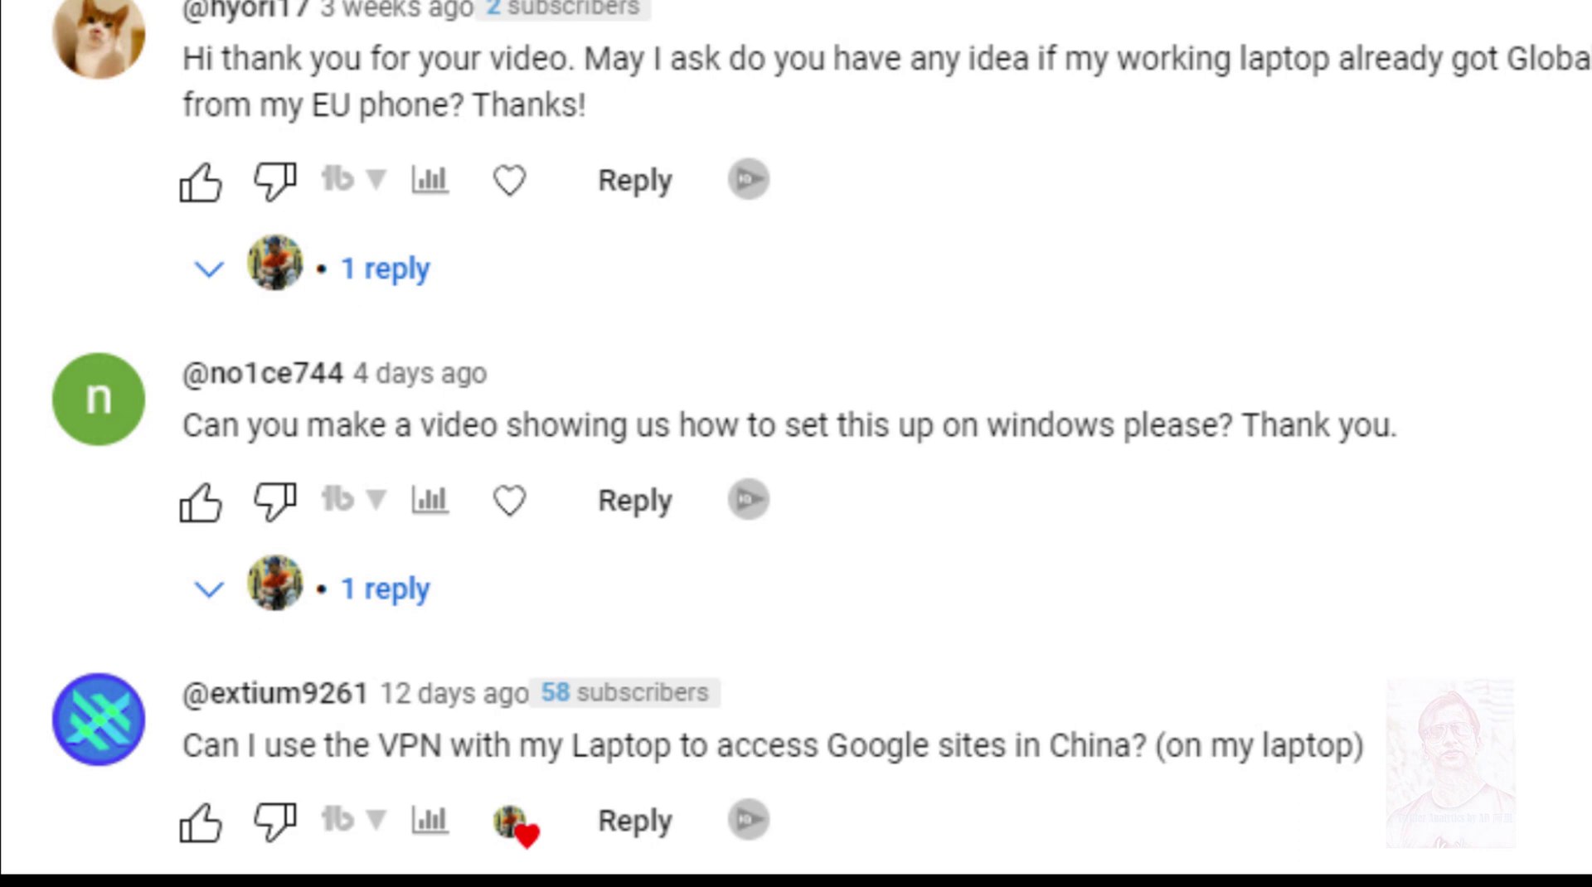
pyautogui.hotkey('alt', 'Tab')
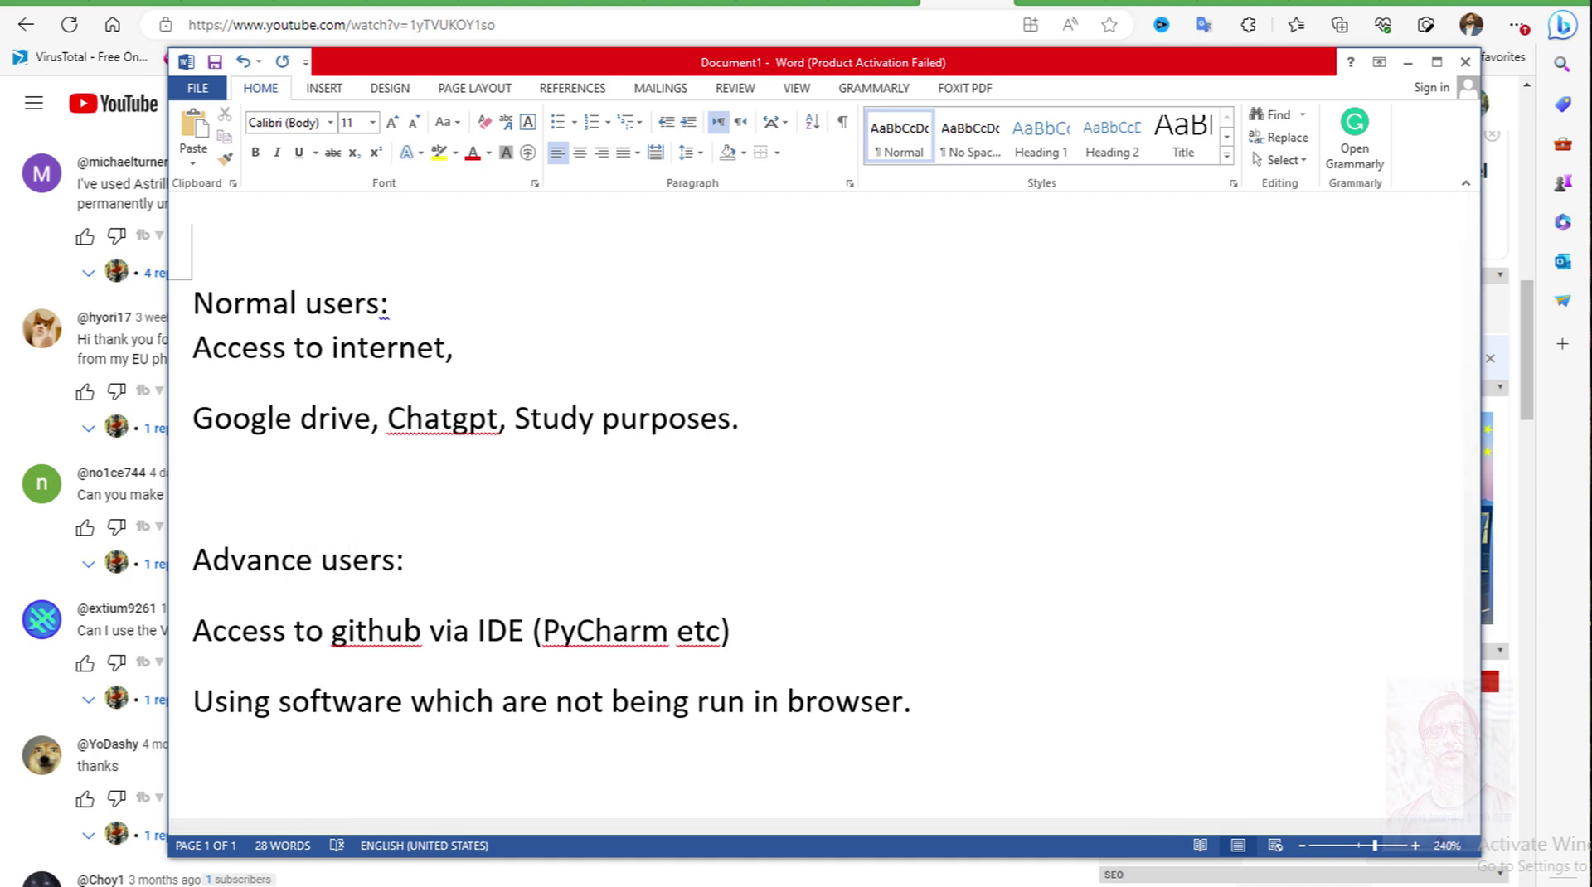
# Step: Switch to Clash for Windows and reposition its window over the Word document
pyautogui.click(605, 885)
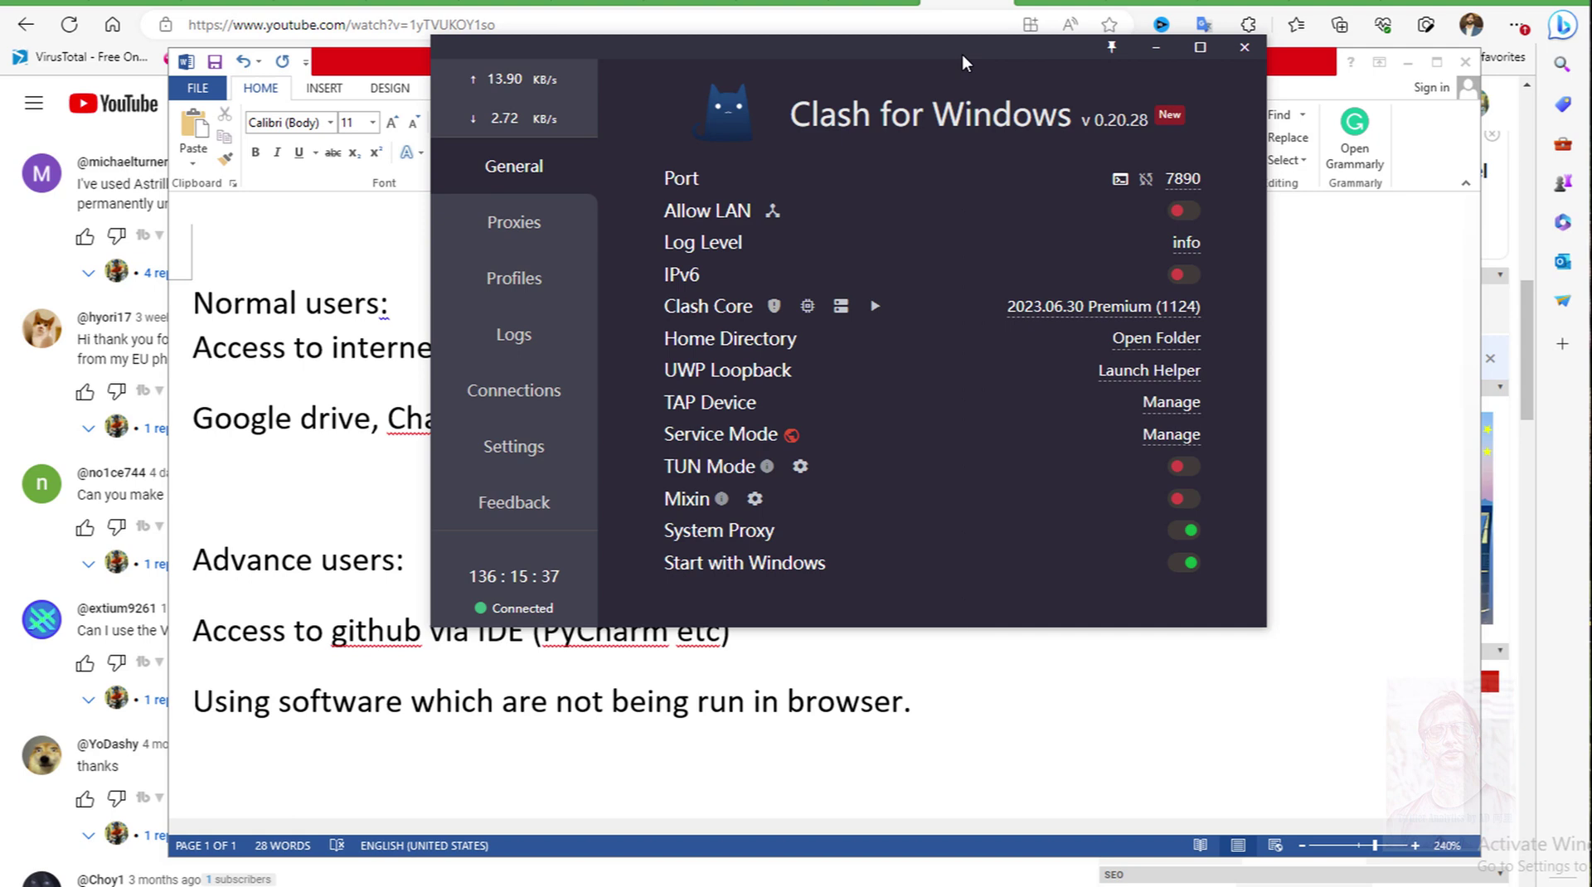
pyautogui.moveTo(961, 53); pyautogui.dragTo(891, 125)
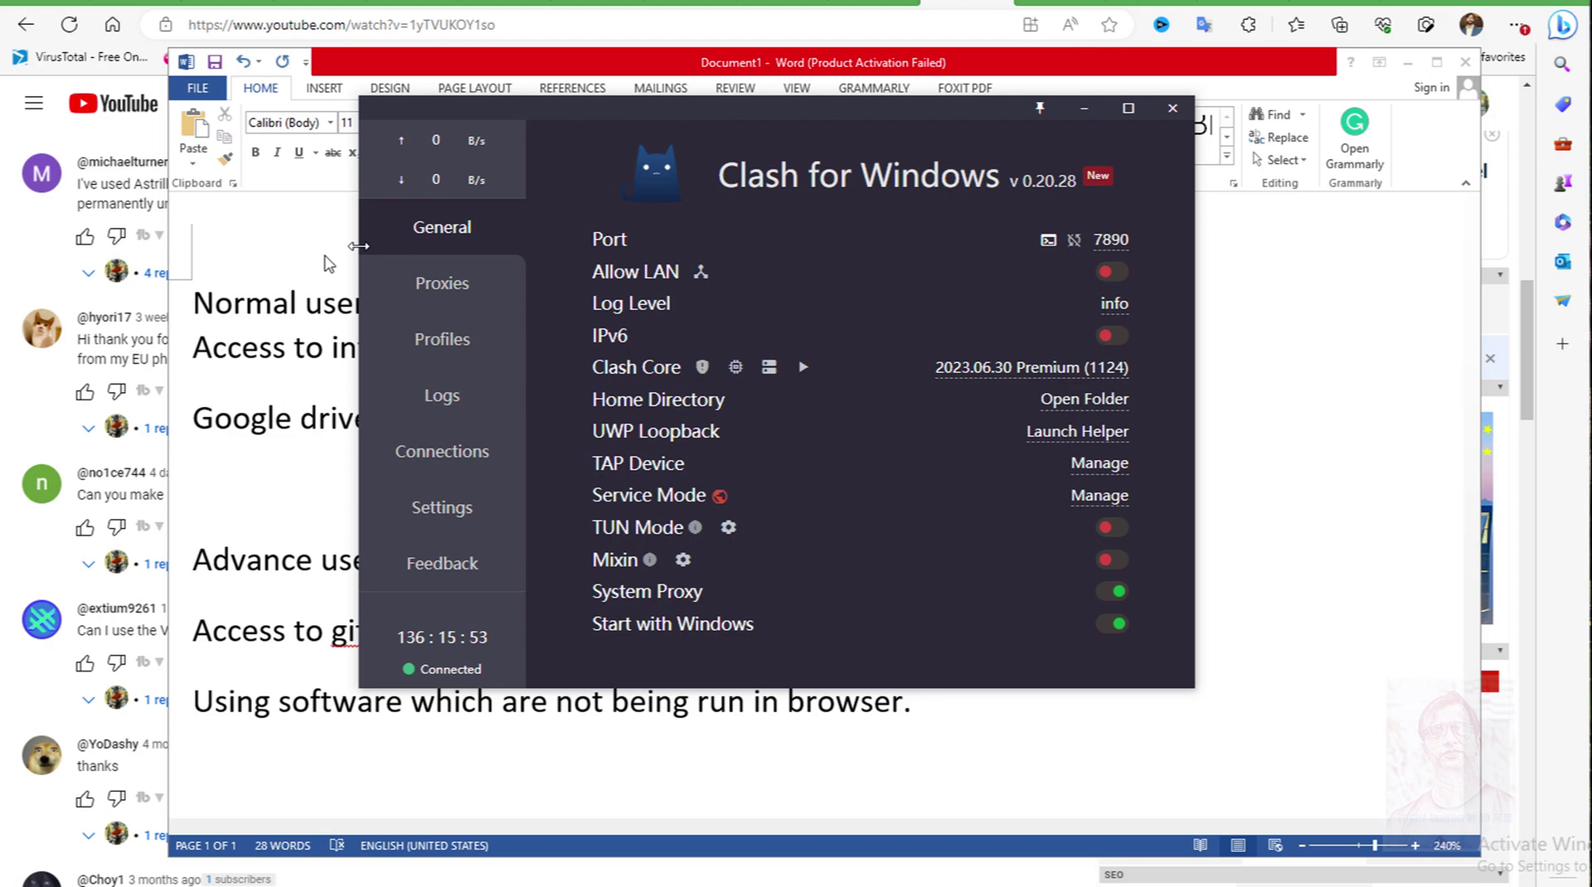
# Step: Switch to the browser, open the GLaDOS Clash guide and copy the Android profile subscription URL
pyautogui.click(43, 261)
pyautogui.scroll(5, 133, 358)
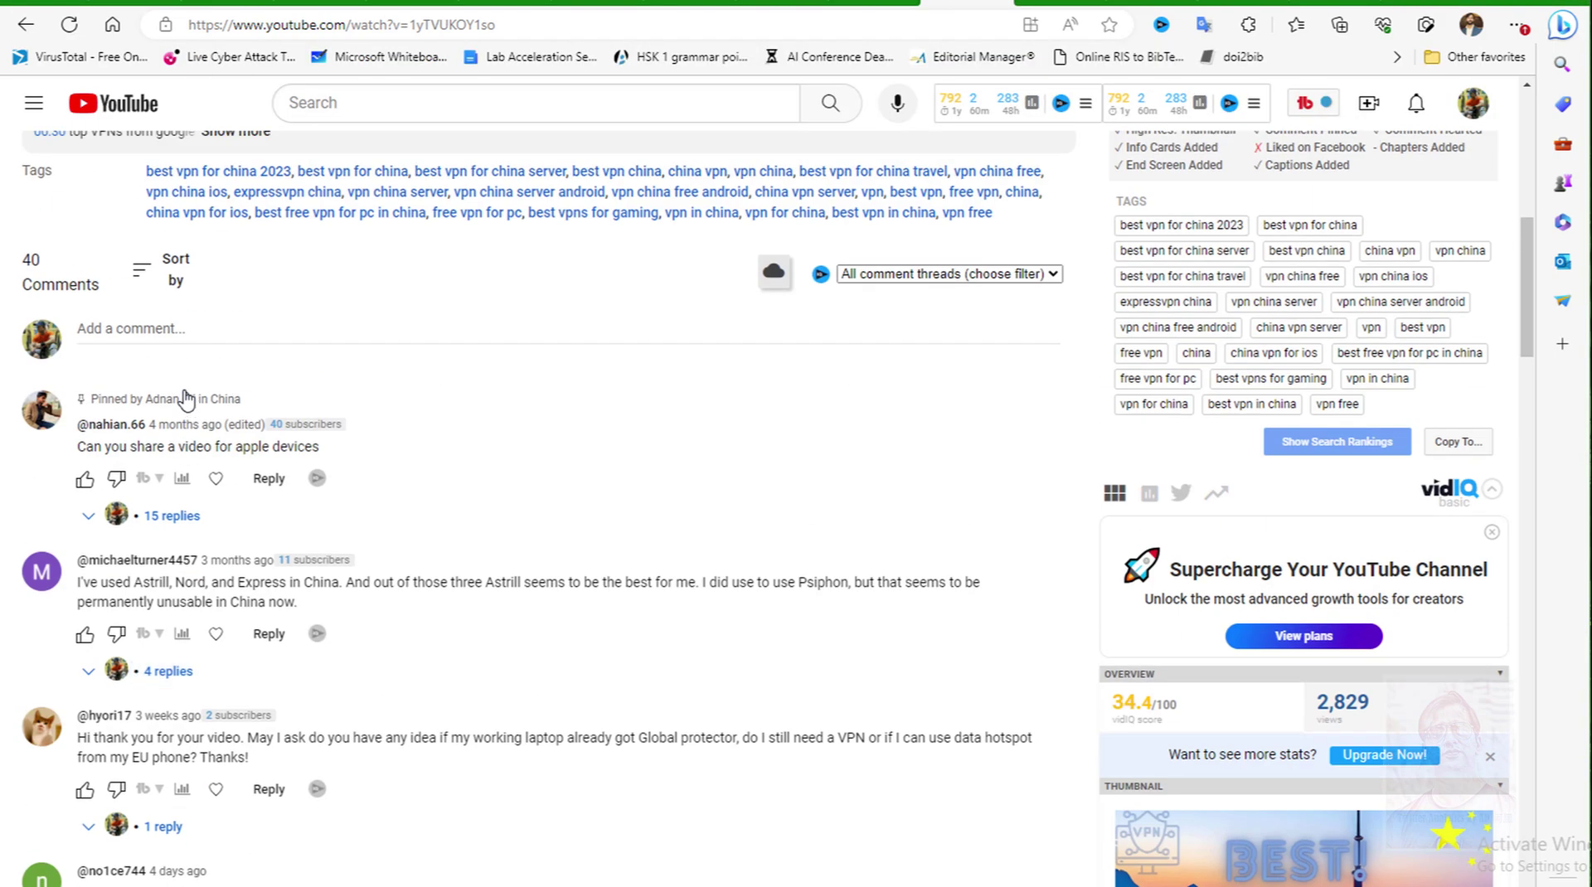
pyautogui.scroll(3, 185, 400)
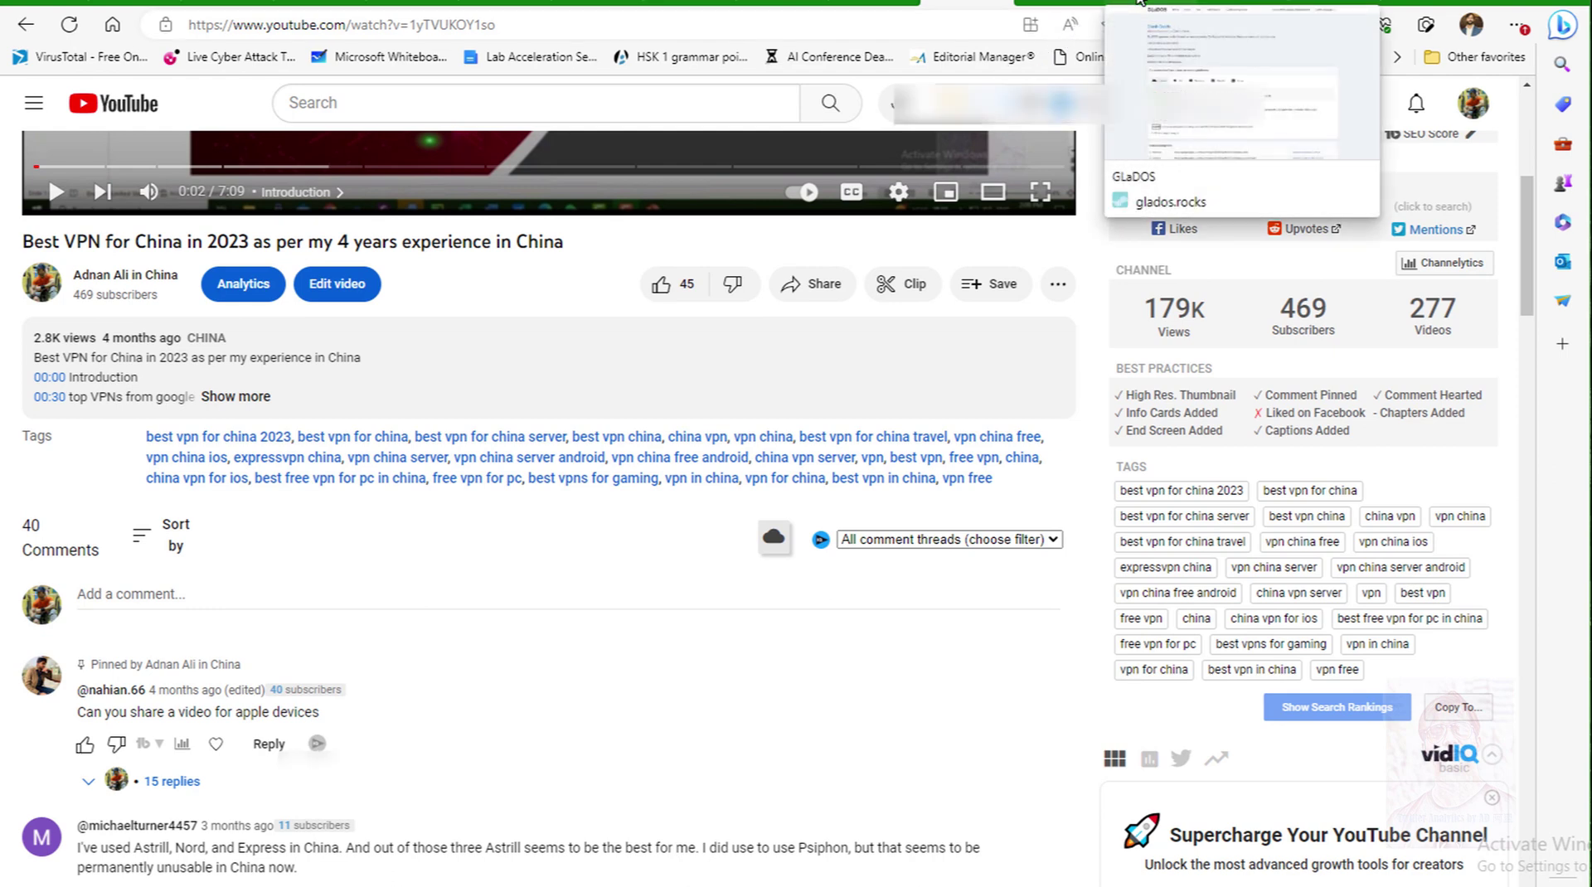
pyautogui.click(1138, 3)
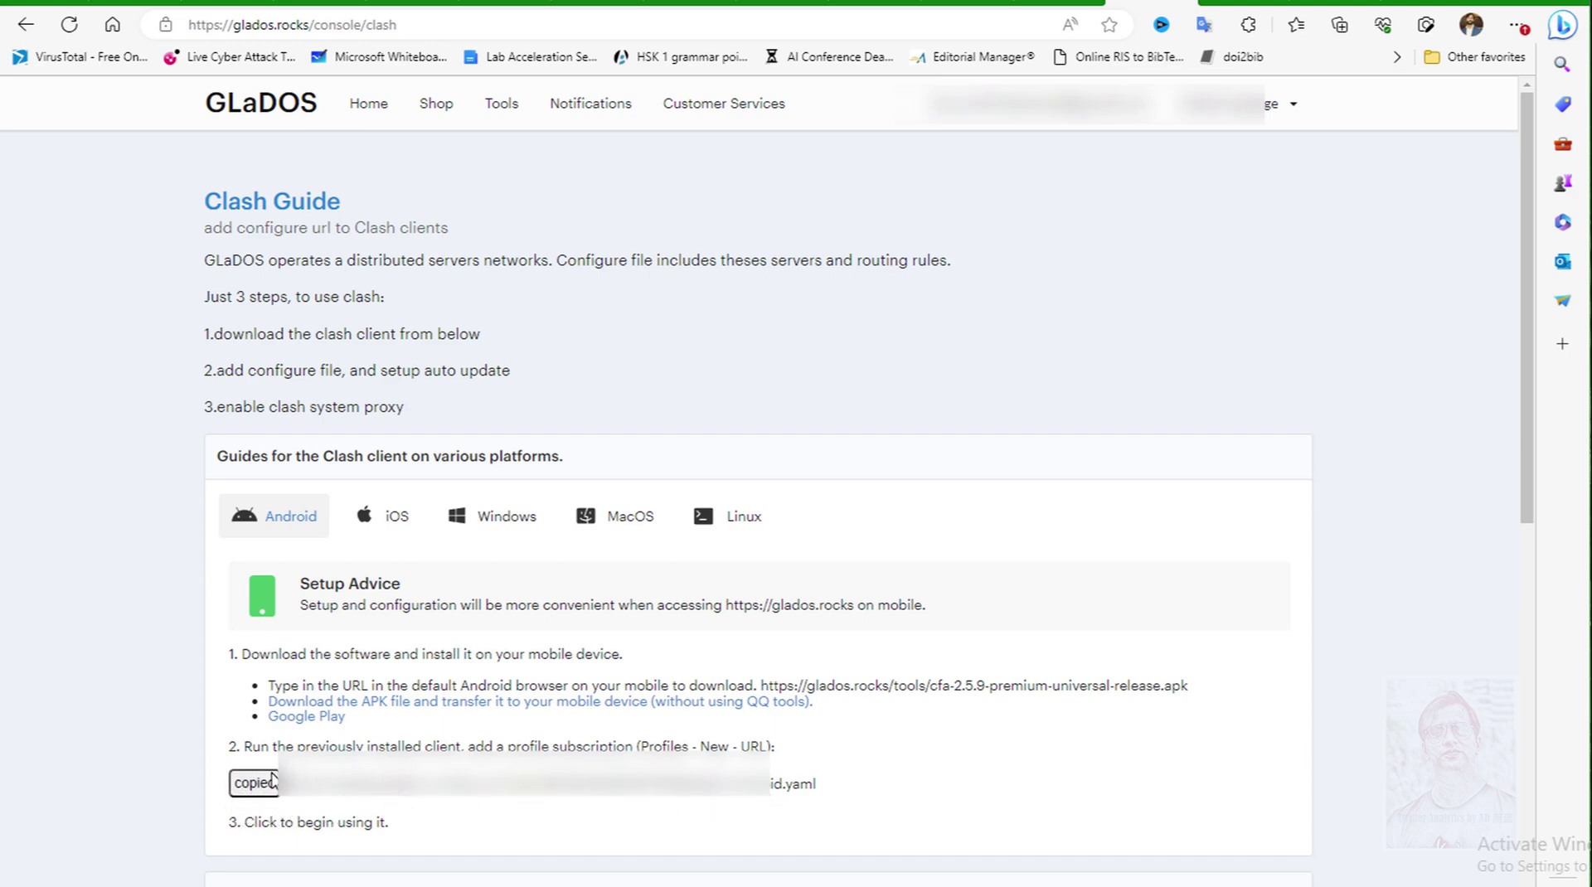
# Step: Switch to Clash for Windows and download a new profile from the copied private subscription URL
pyautogui.click(741, 885)
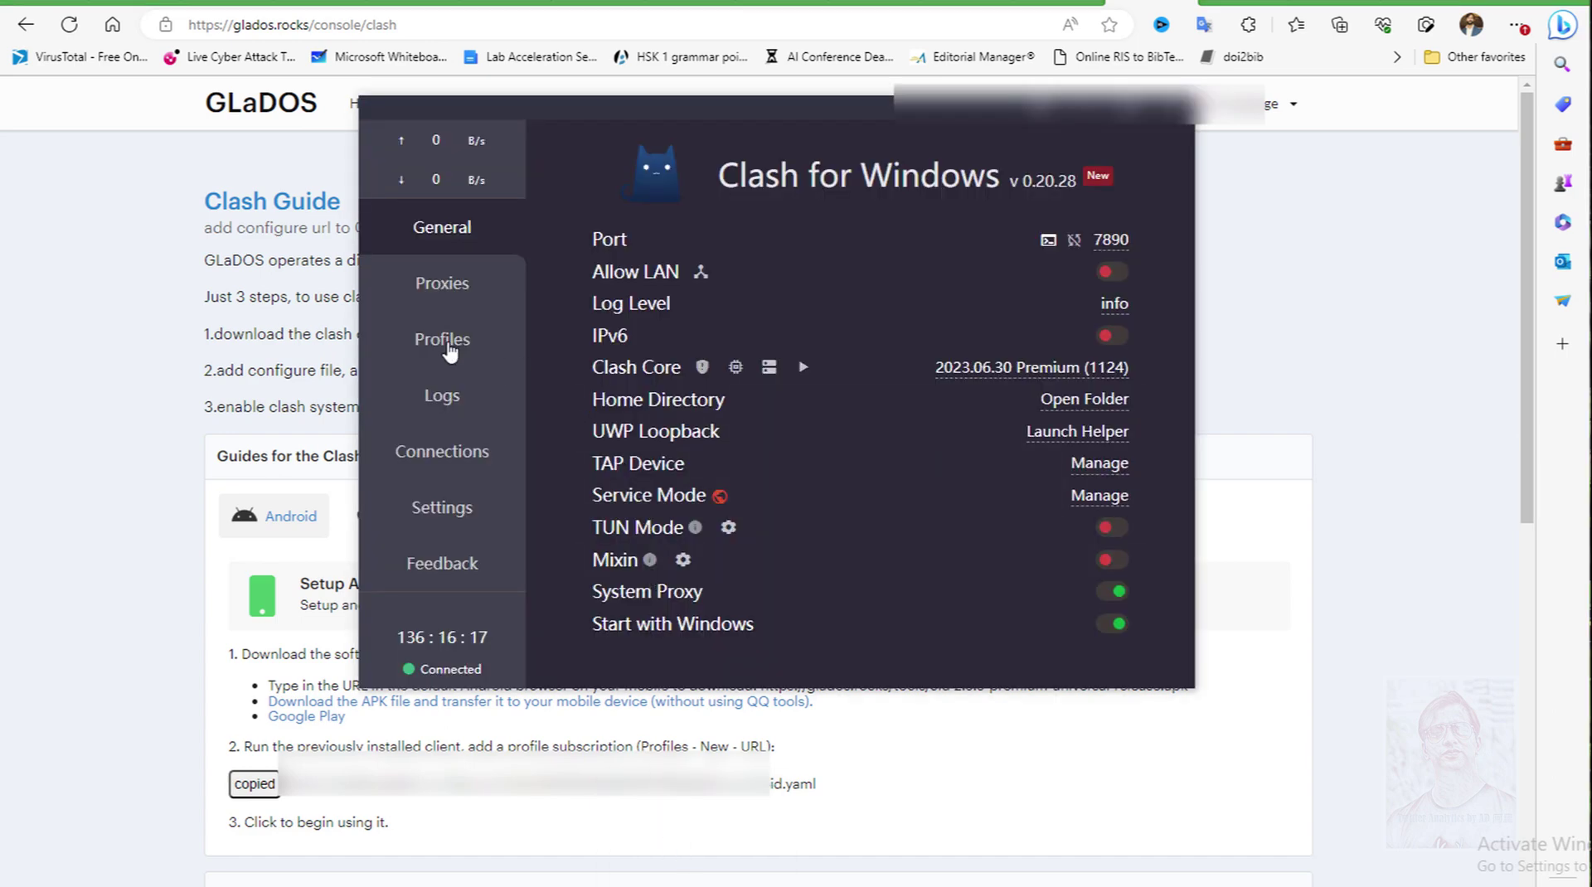
pyautogui.click(445, 341)
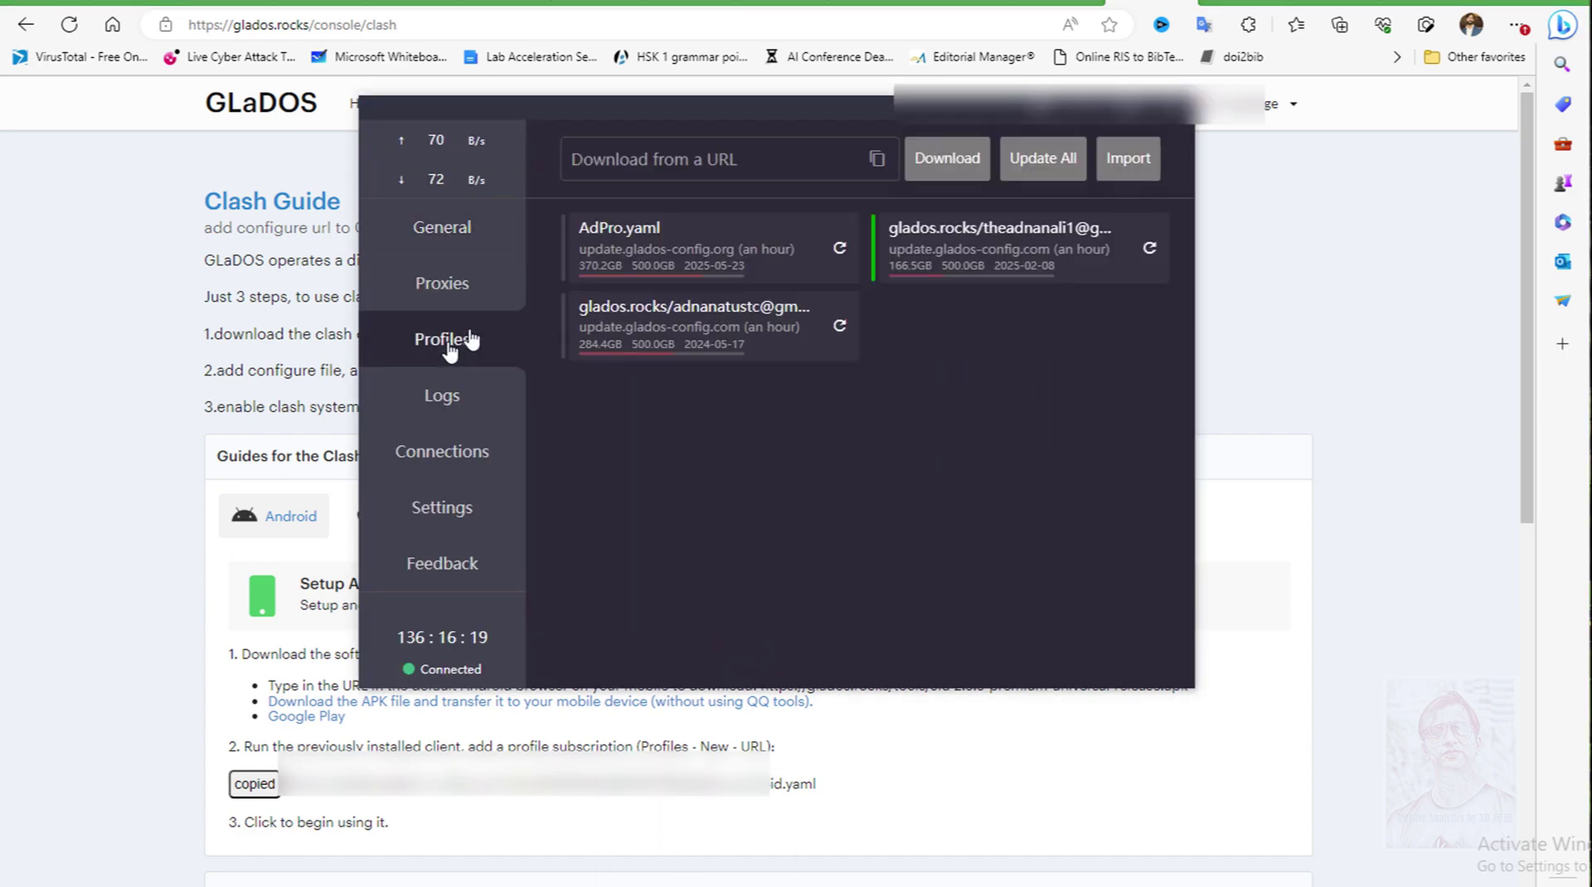
pyautogui.click(662, 157)
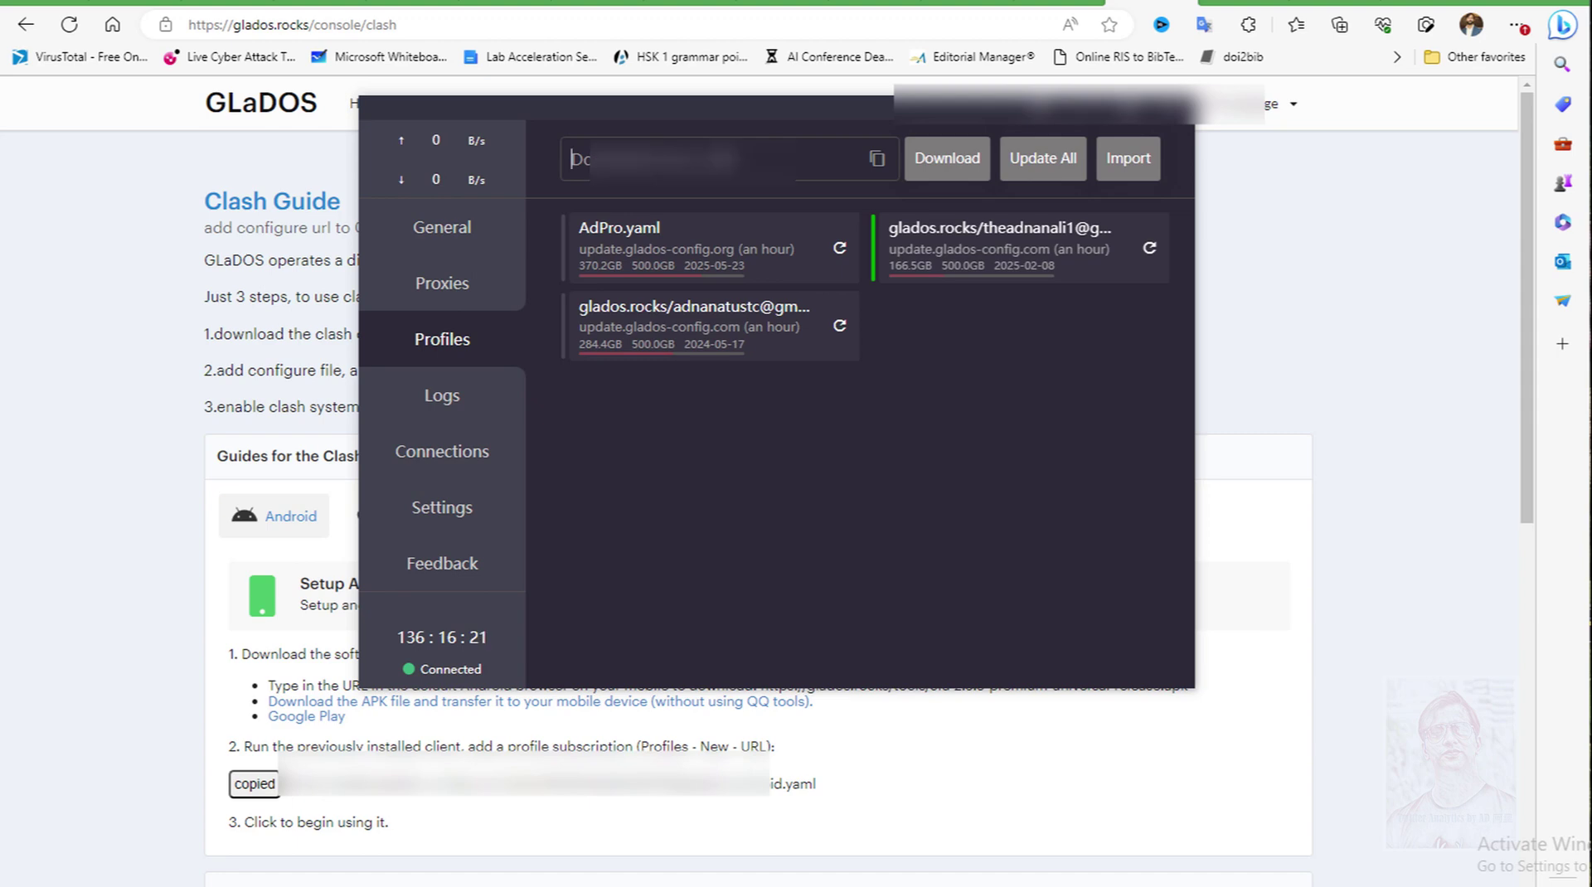
pyautogui.hotkey('ctrl', 'v')
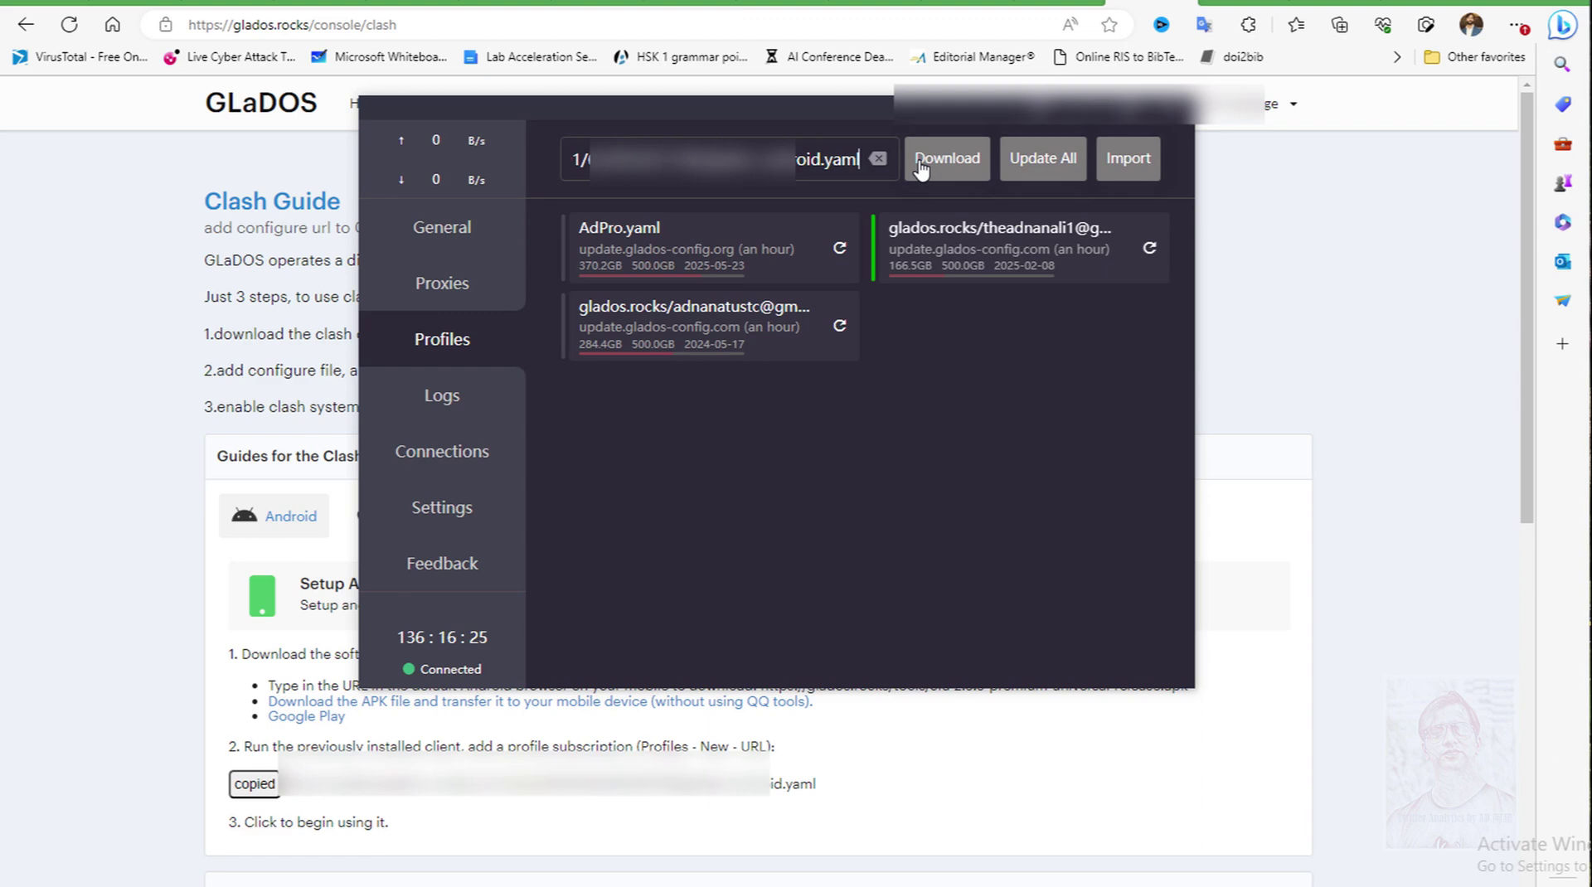
pyautogui.click(950, 161)
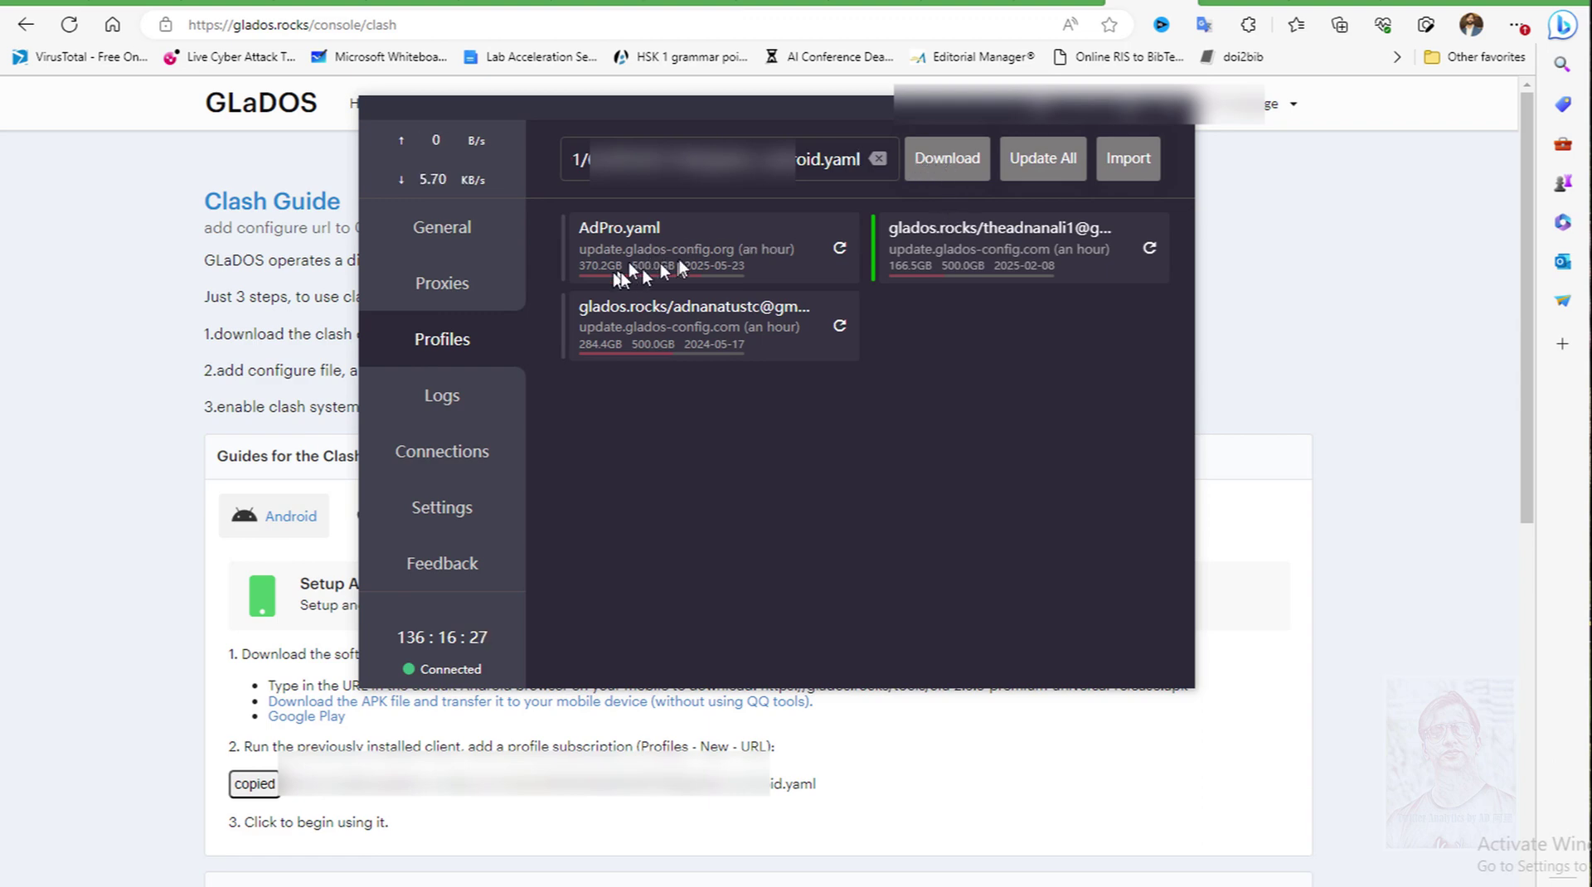
pyautogui.click(953, 162)
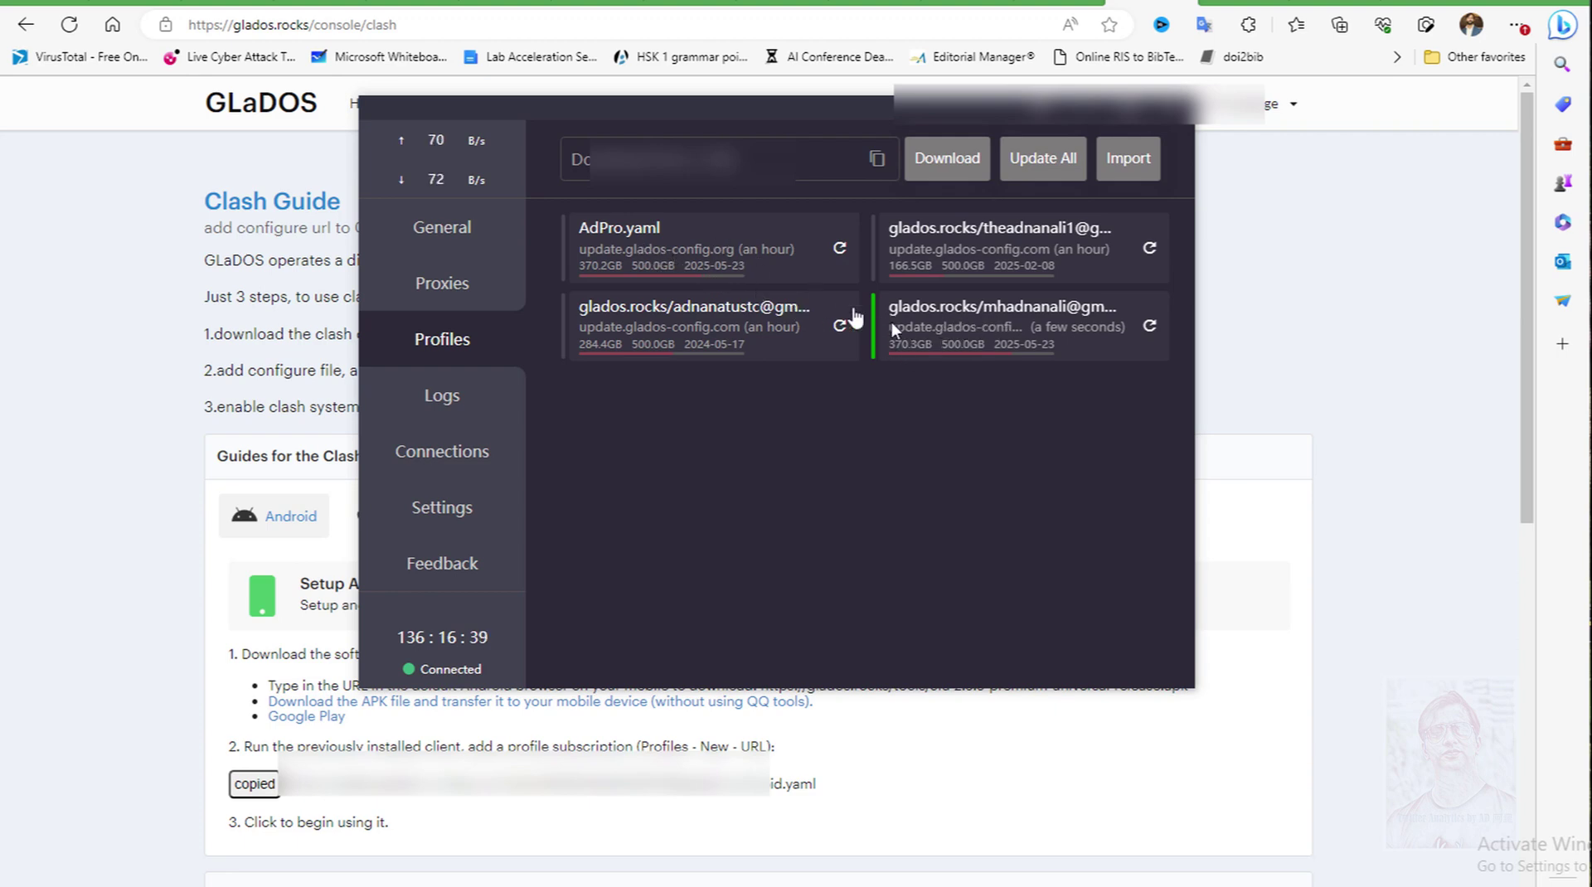
# Step: View the new profile's available actions, and make the existing GLaDOS profile directly above it the active one
pyautogui.rightClick(1008, 326)
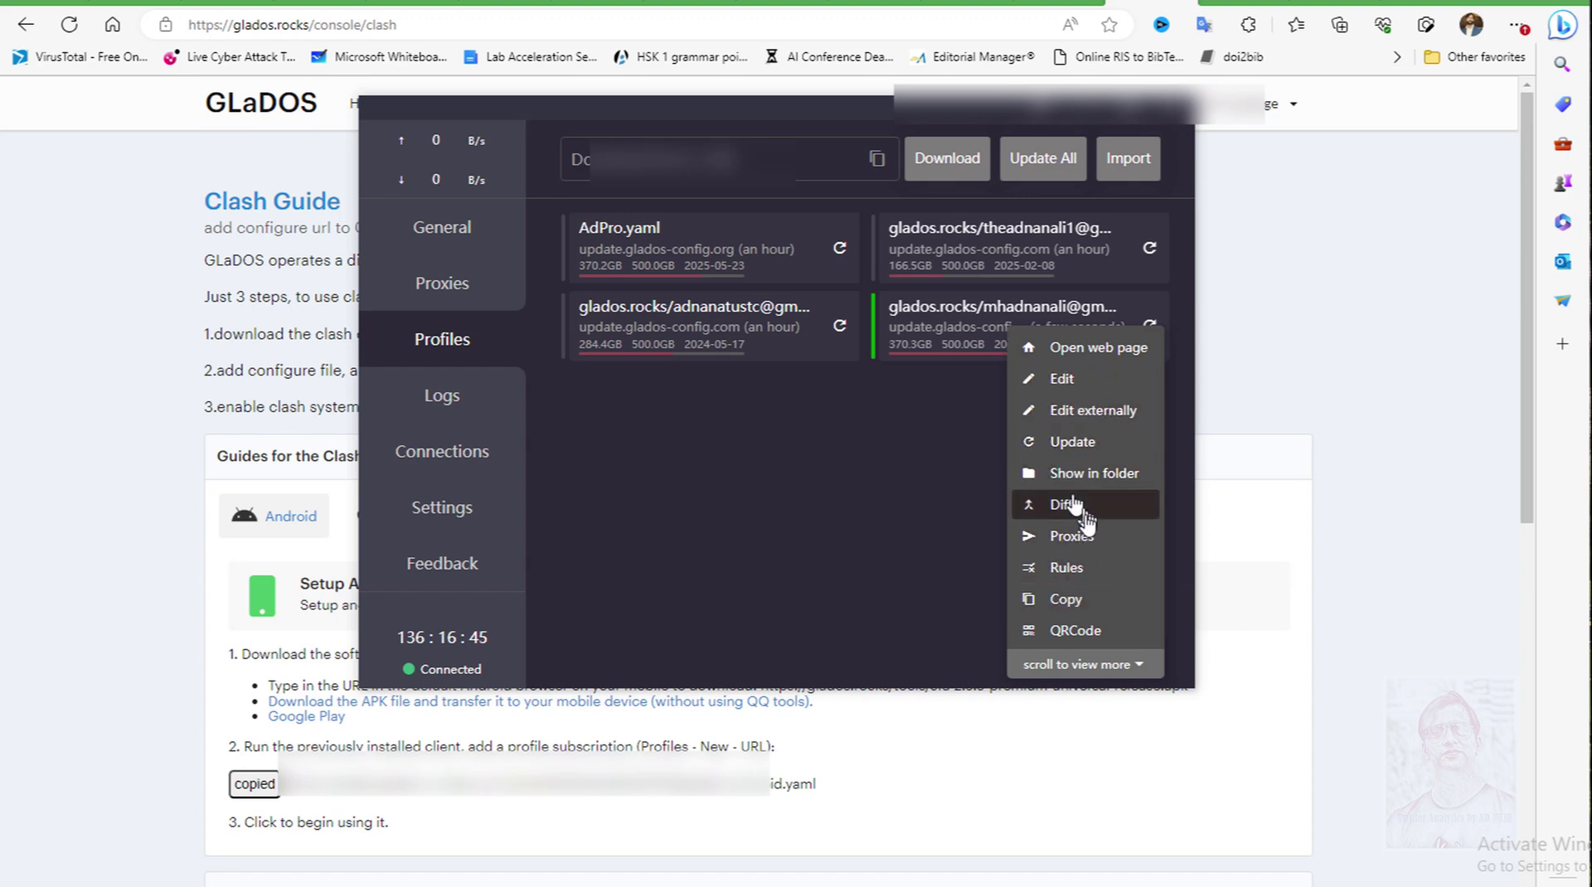
pyautogui.click(835, 525)
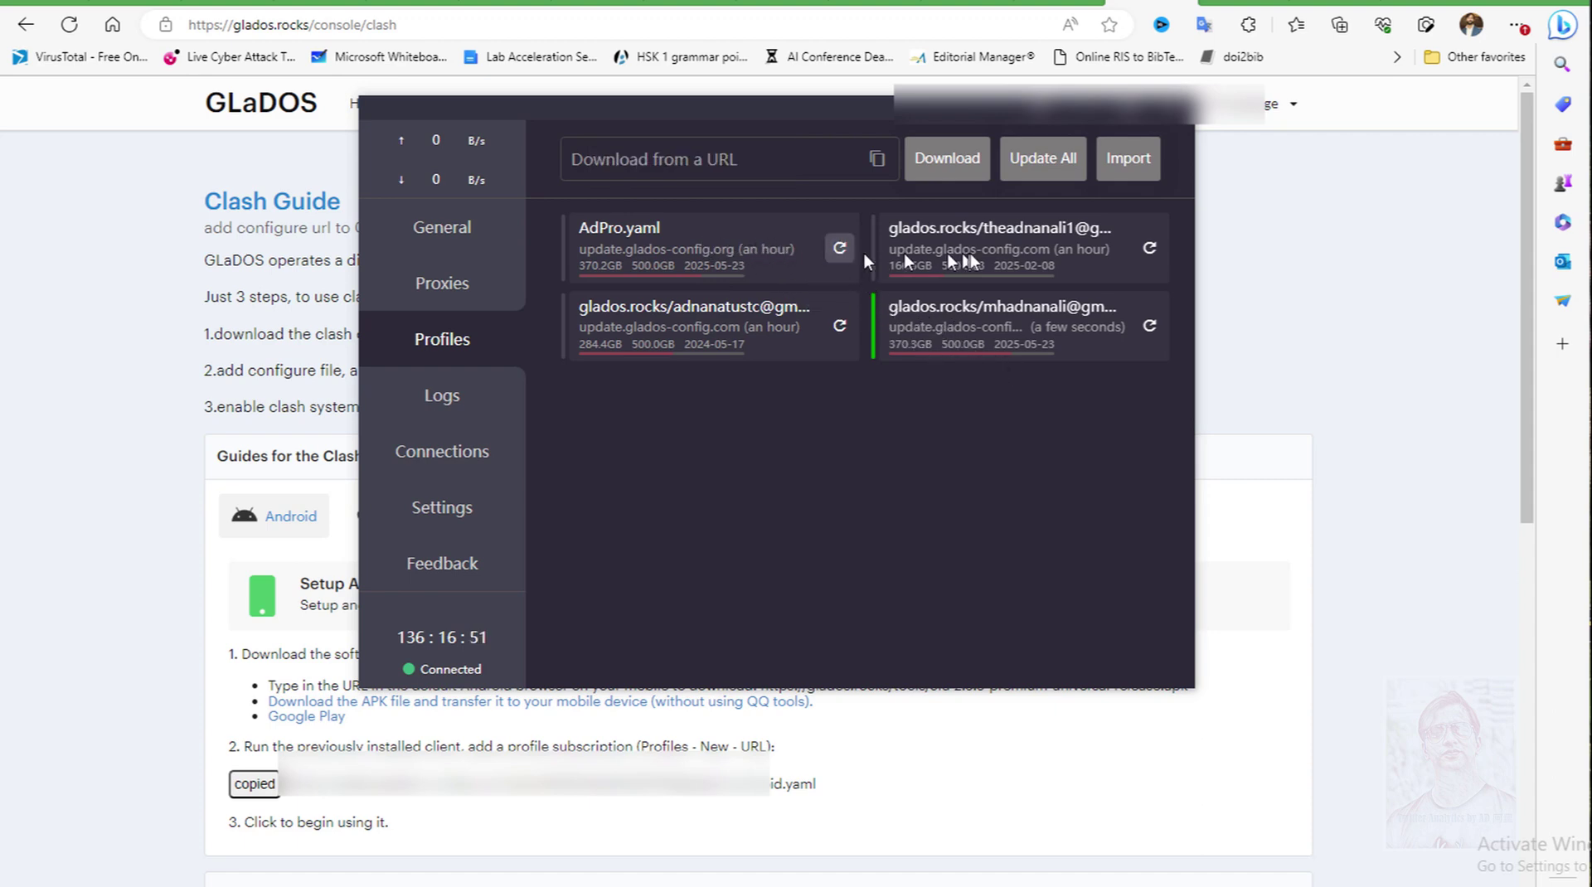
pyautogui.click(947, 244)
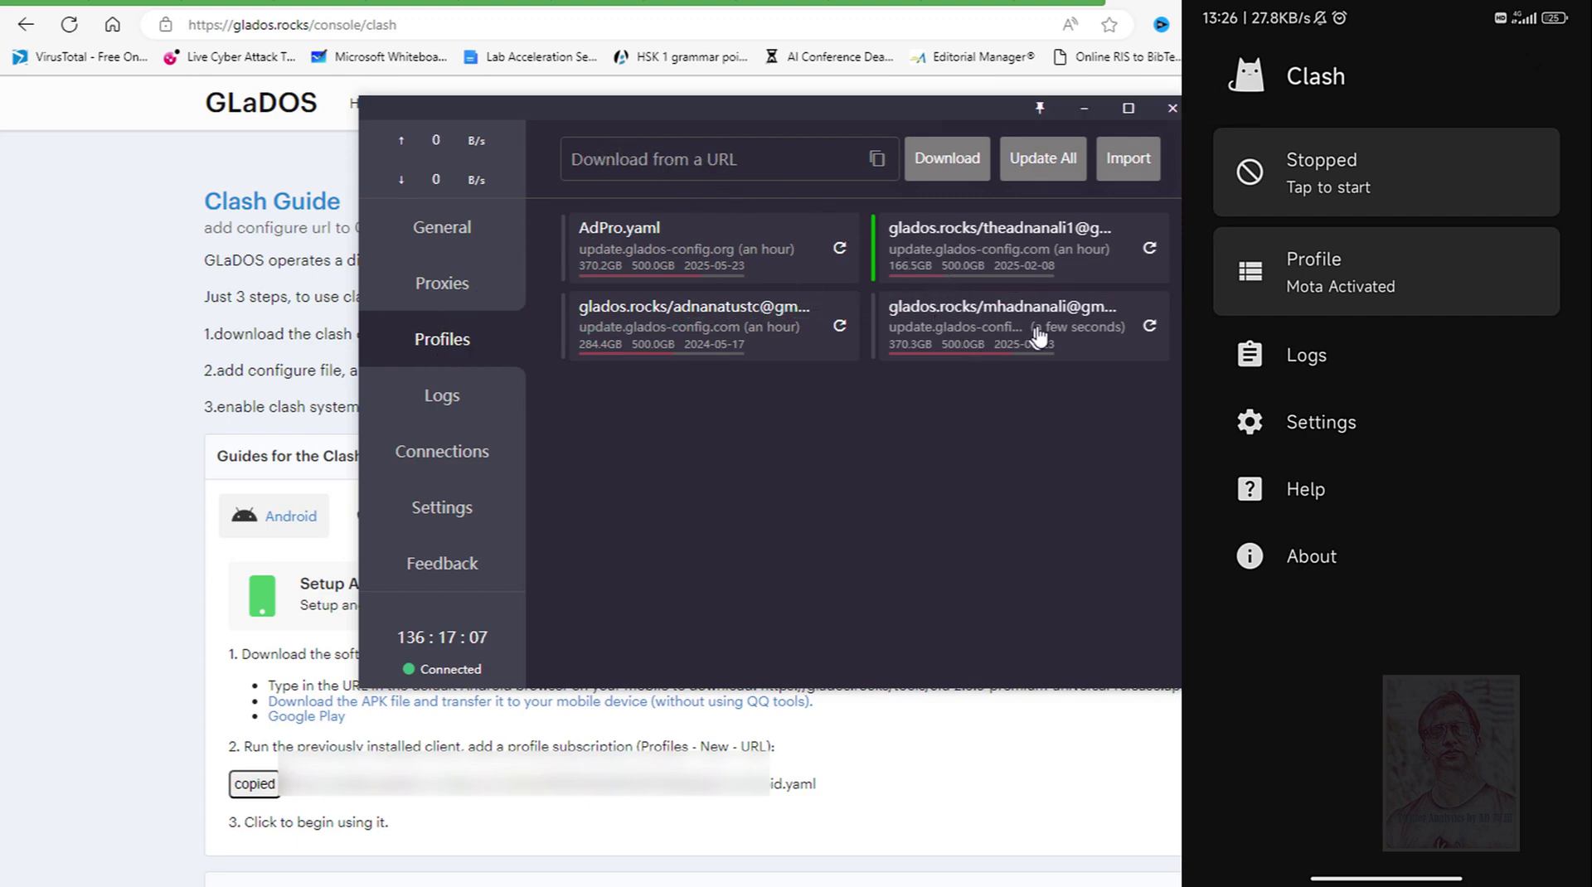
# Step: Check the update interval in the active profile's settings and close them without changes
pyautogui.rightClick(1060, 262)
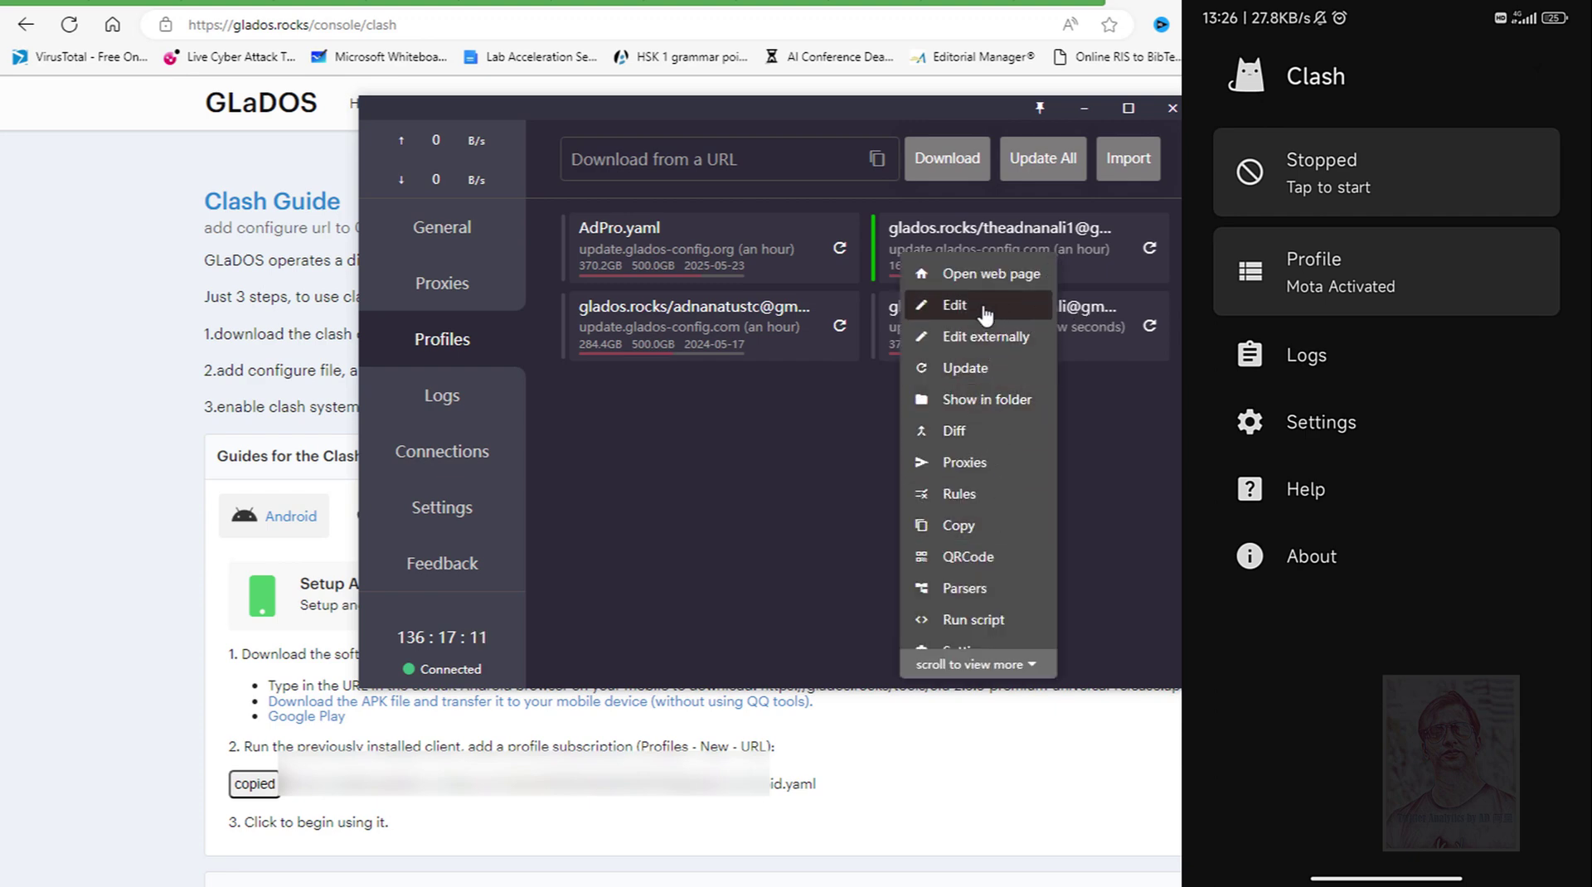
pyautogui.click(956, 305)
pyautogui.click(1143, 405)
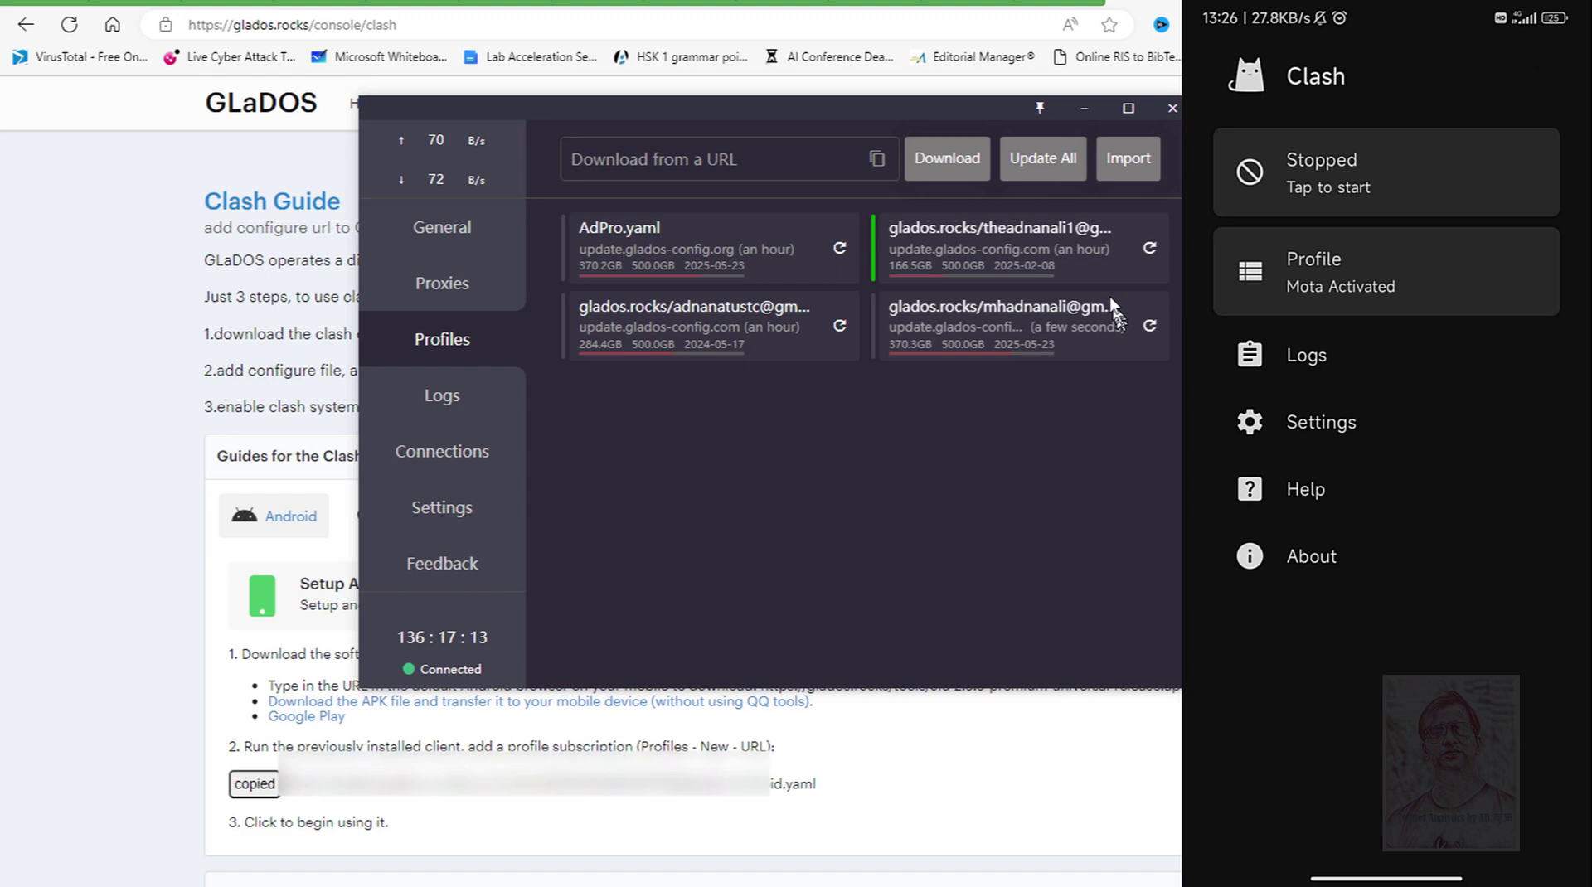
pyautogui.rightClick(1072, 216)
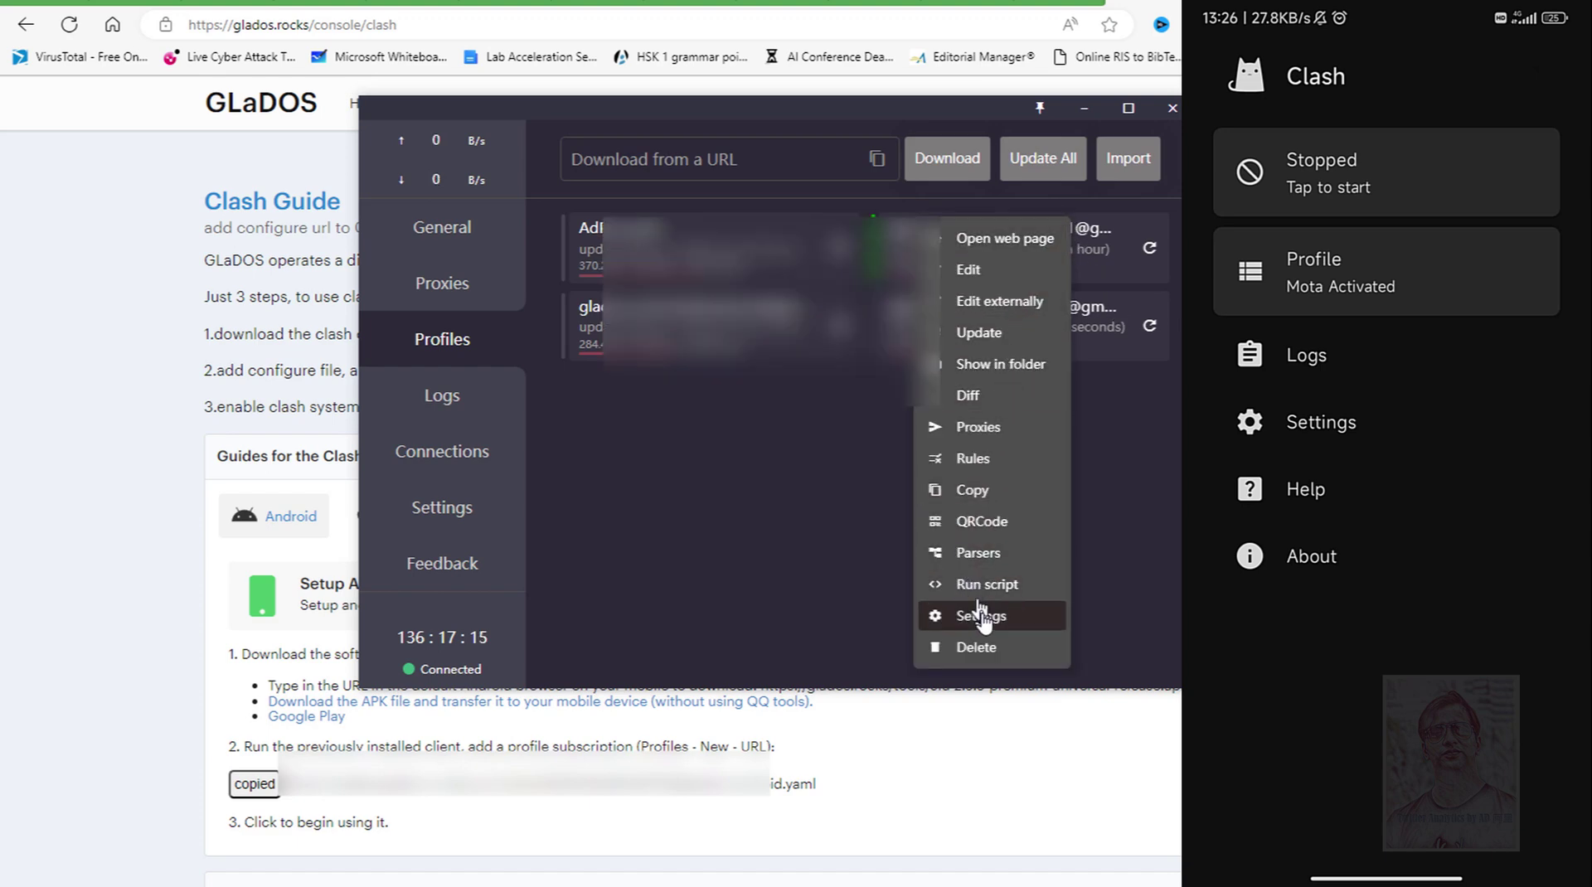
pyautogui.click(1024, 615)
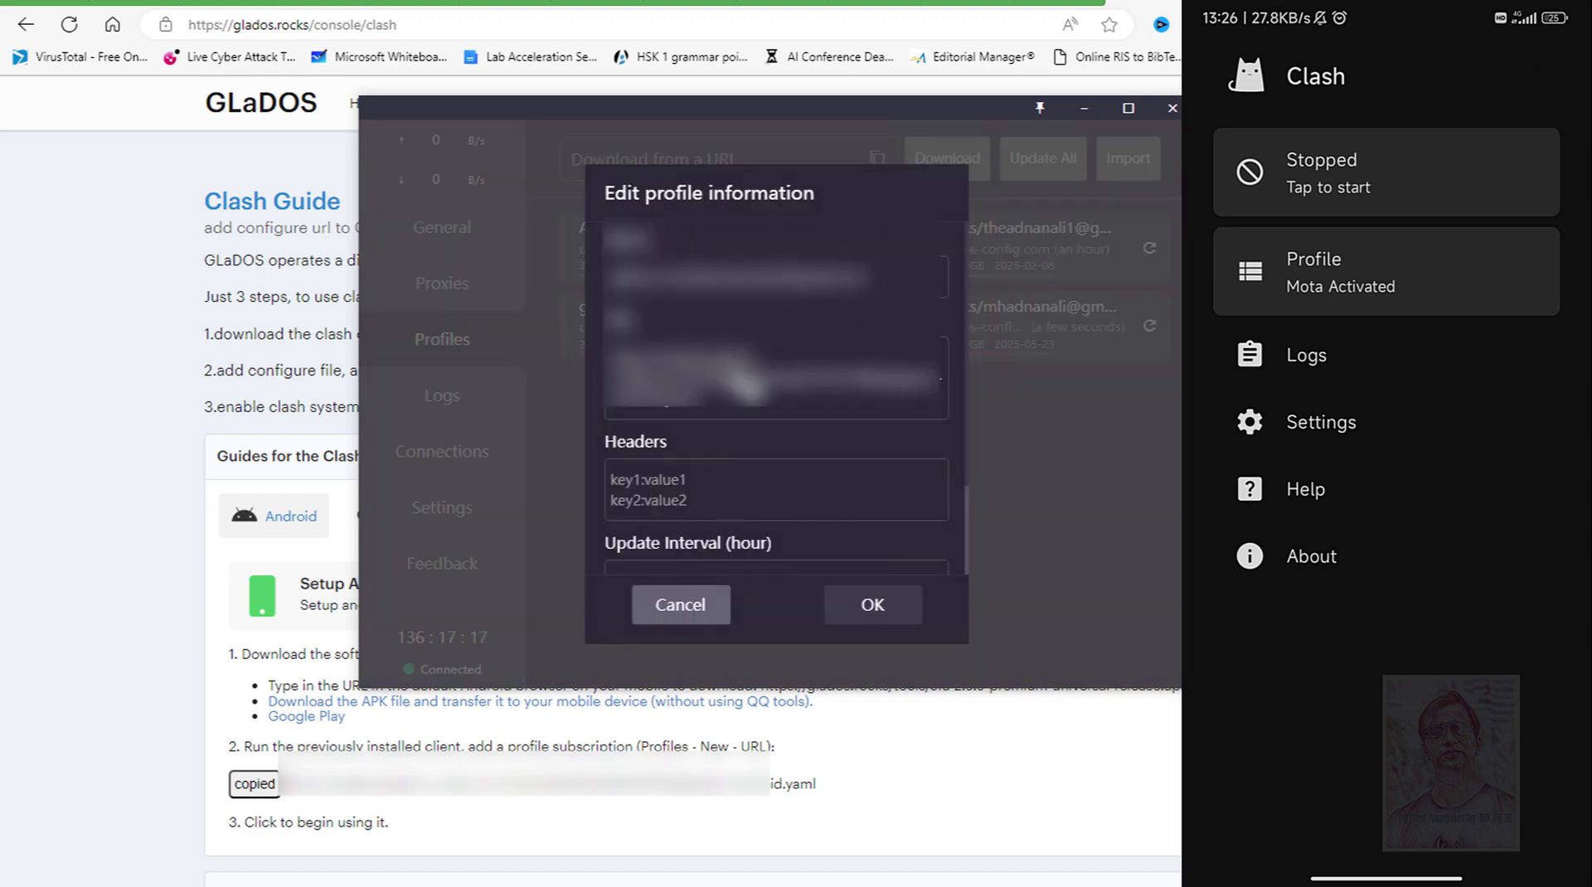
pyautogui.scroll(-3, 711, 412)
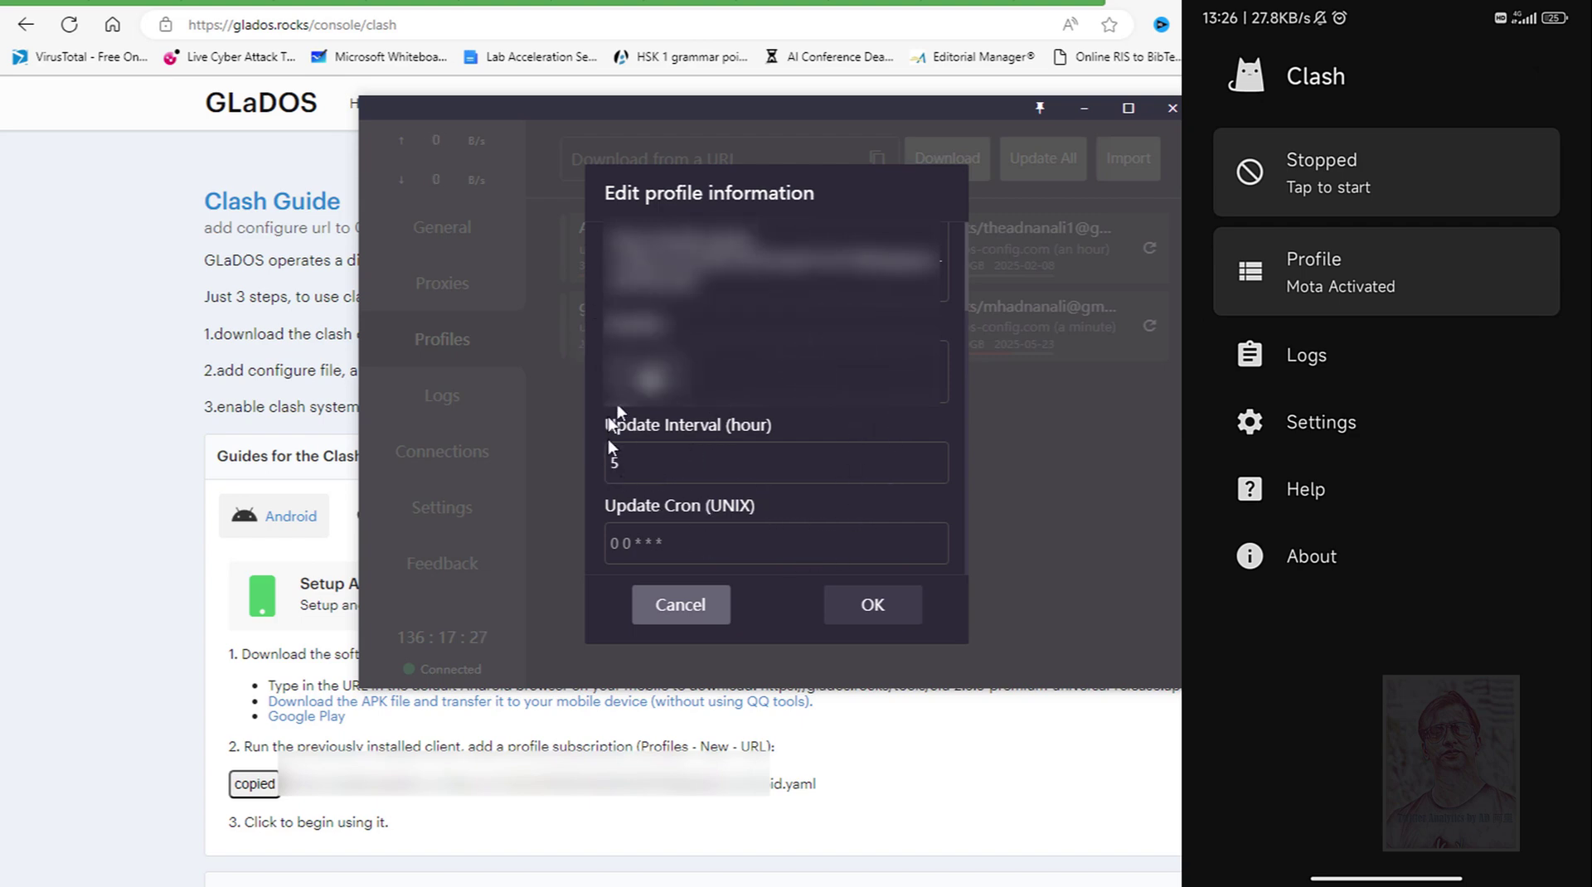
pyautogui.click(701, 621)
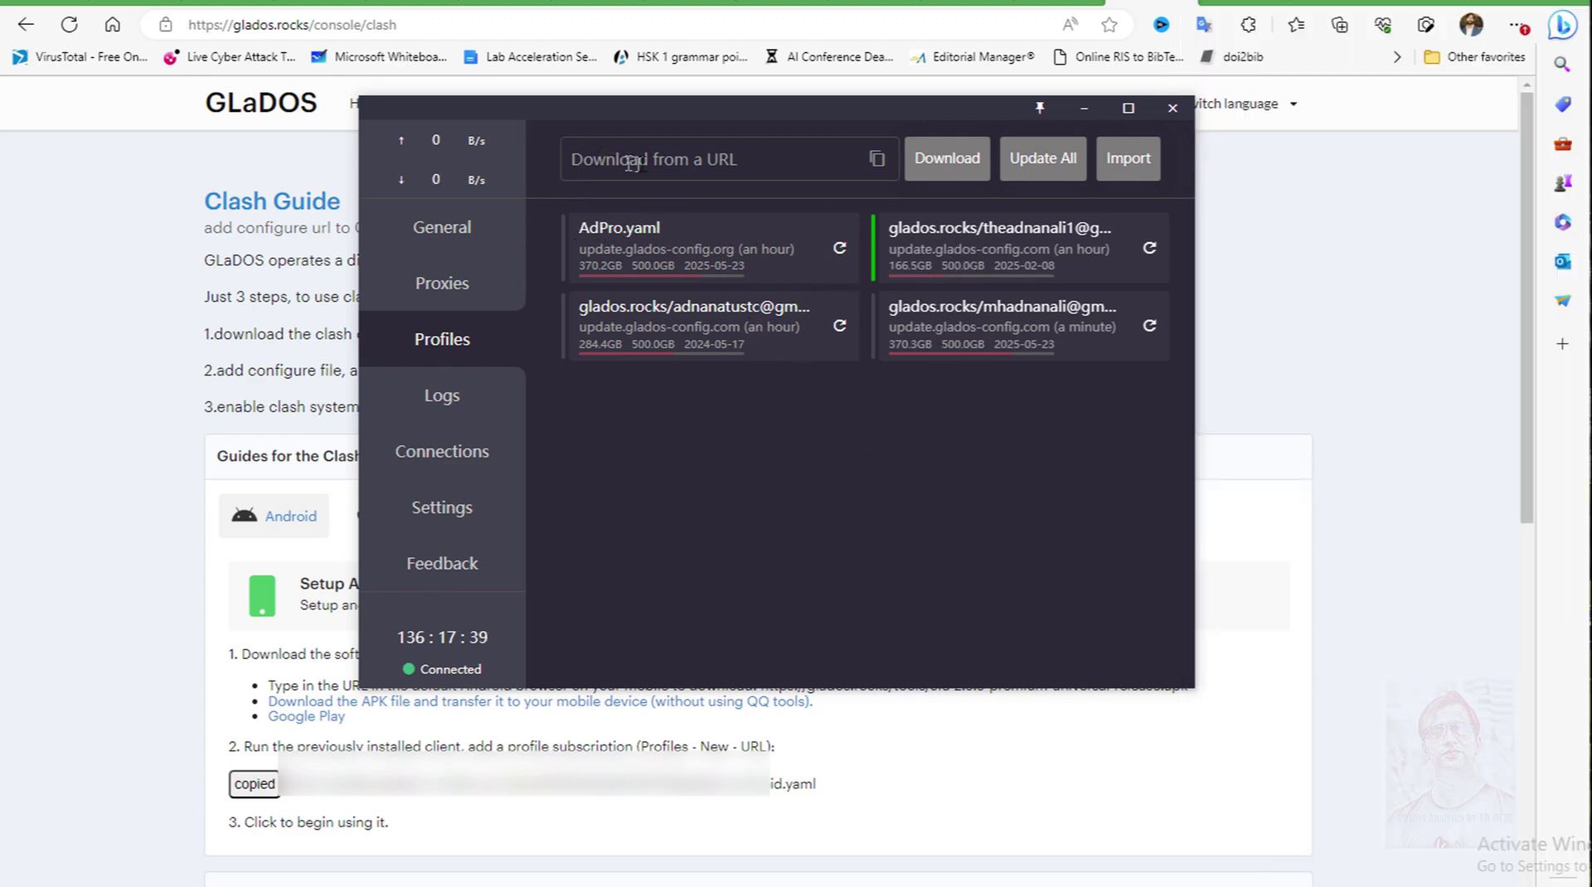
# Step: Switch to the GLaDOS site in the browser and open the iOS Devices configuration guide from its home page
pyautogui.click(121, 377)
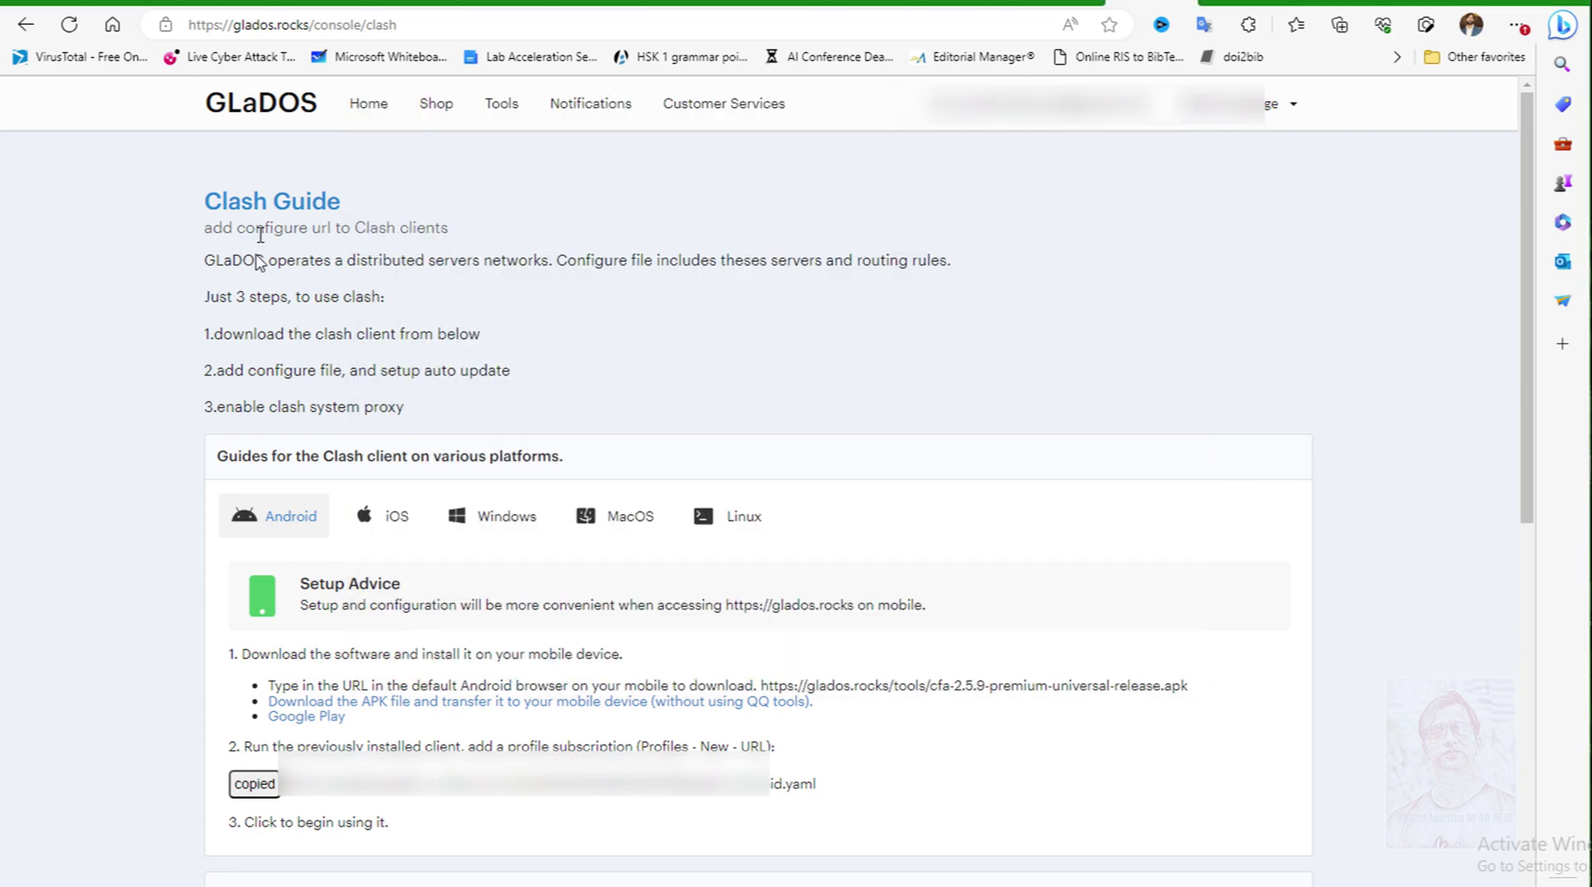
pyautogui.click(363, 106)
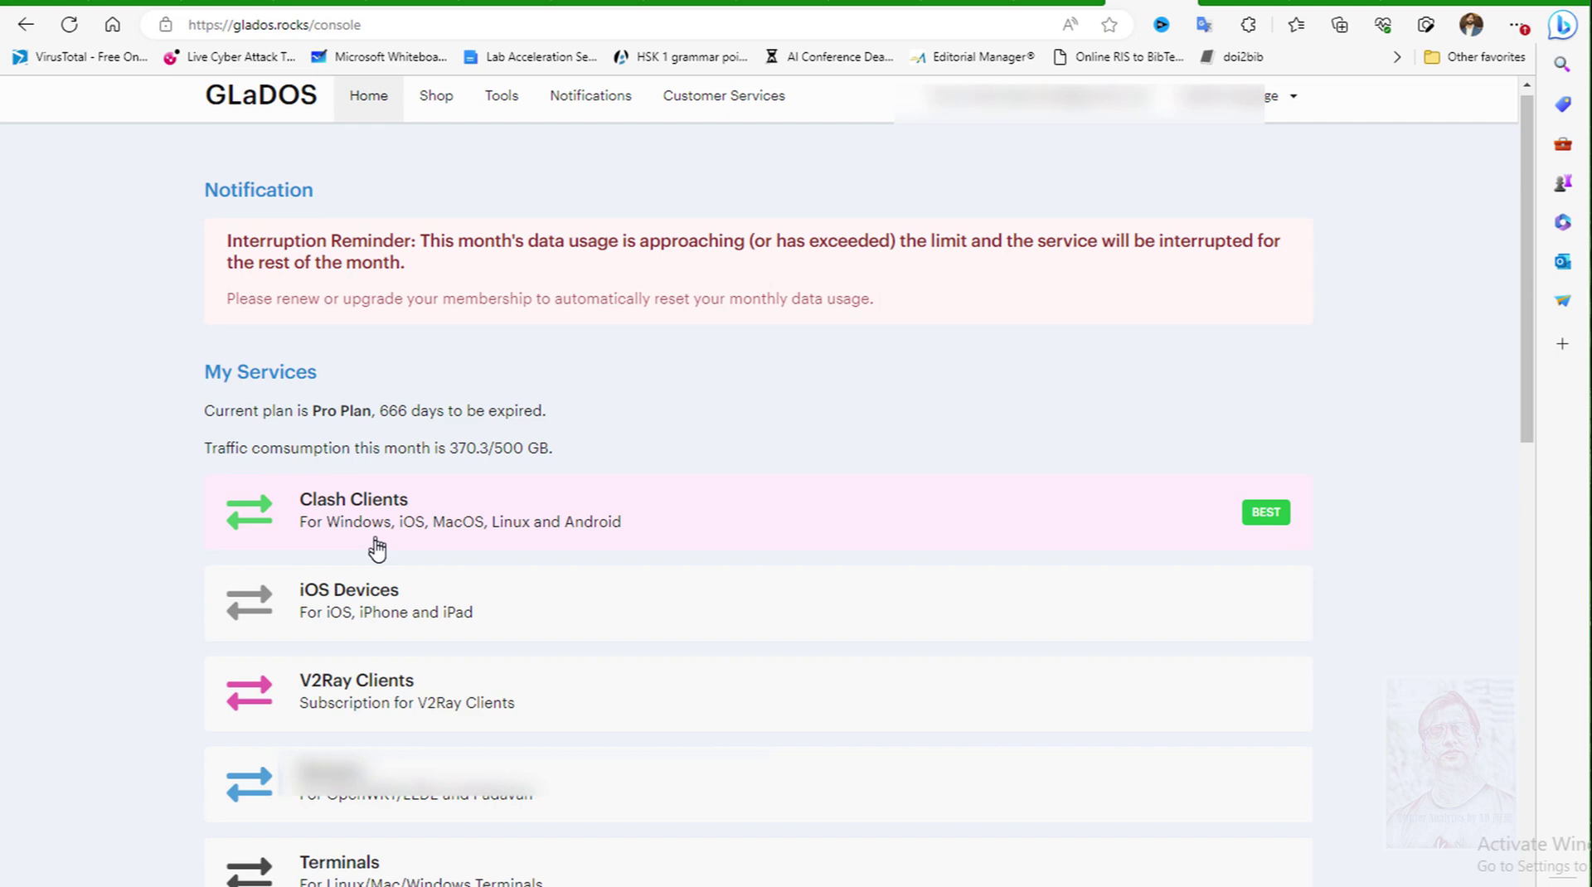
pyautogui.scroll(-3, 377, 549)
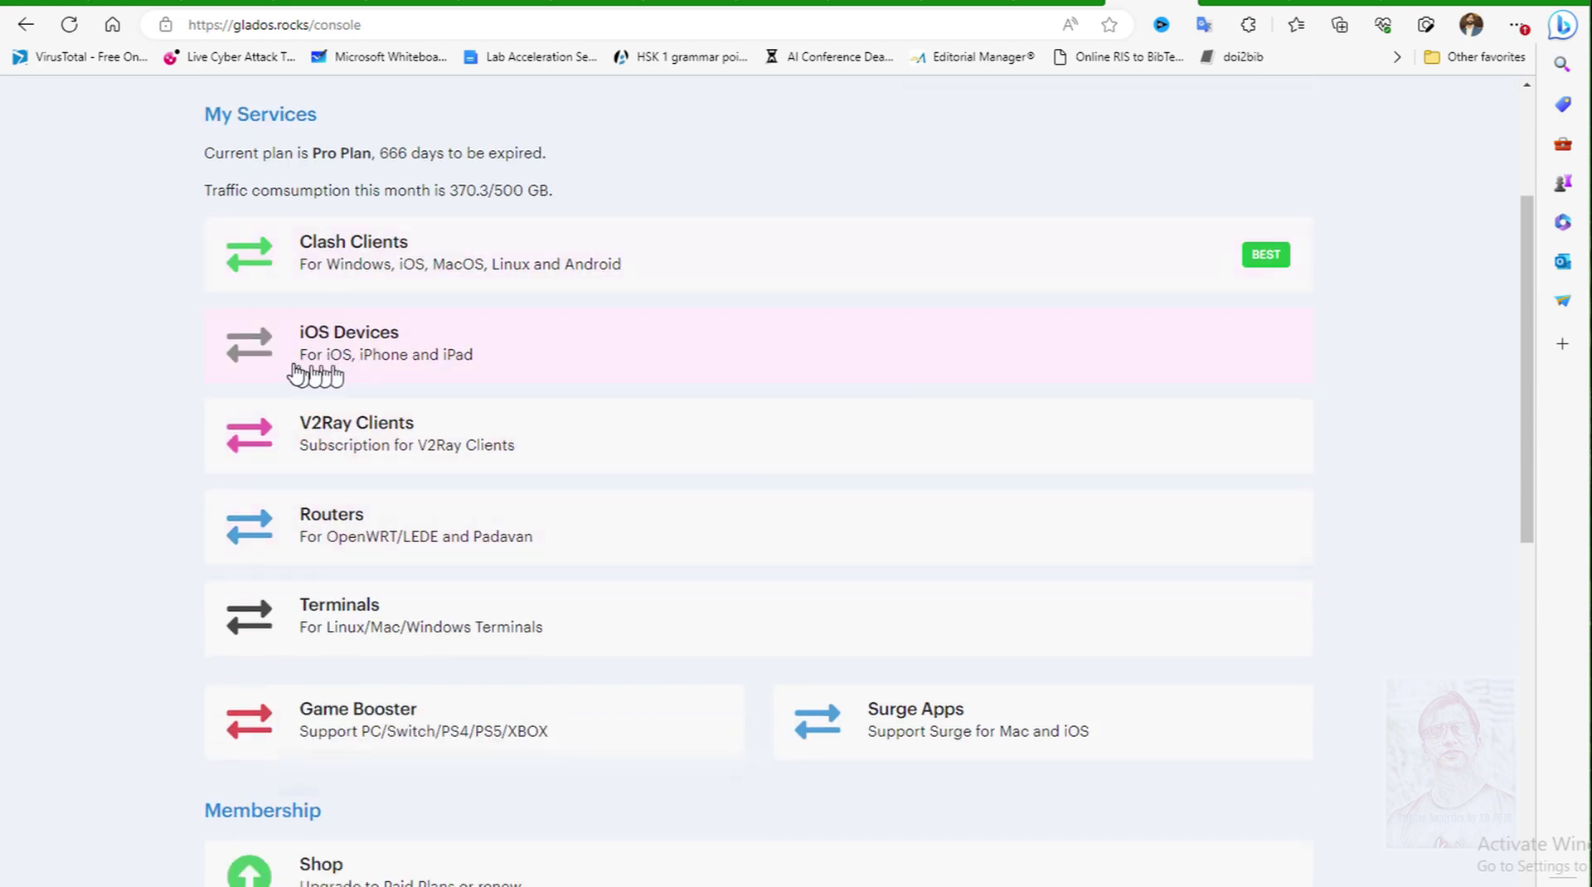
pyautogui.click(348, 369)
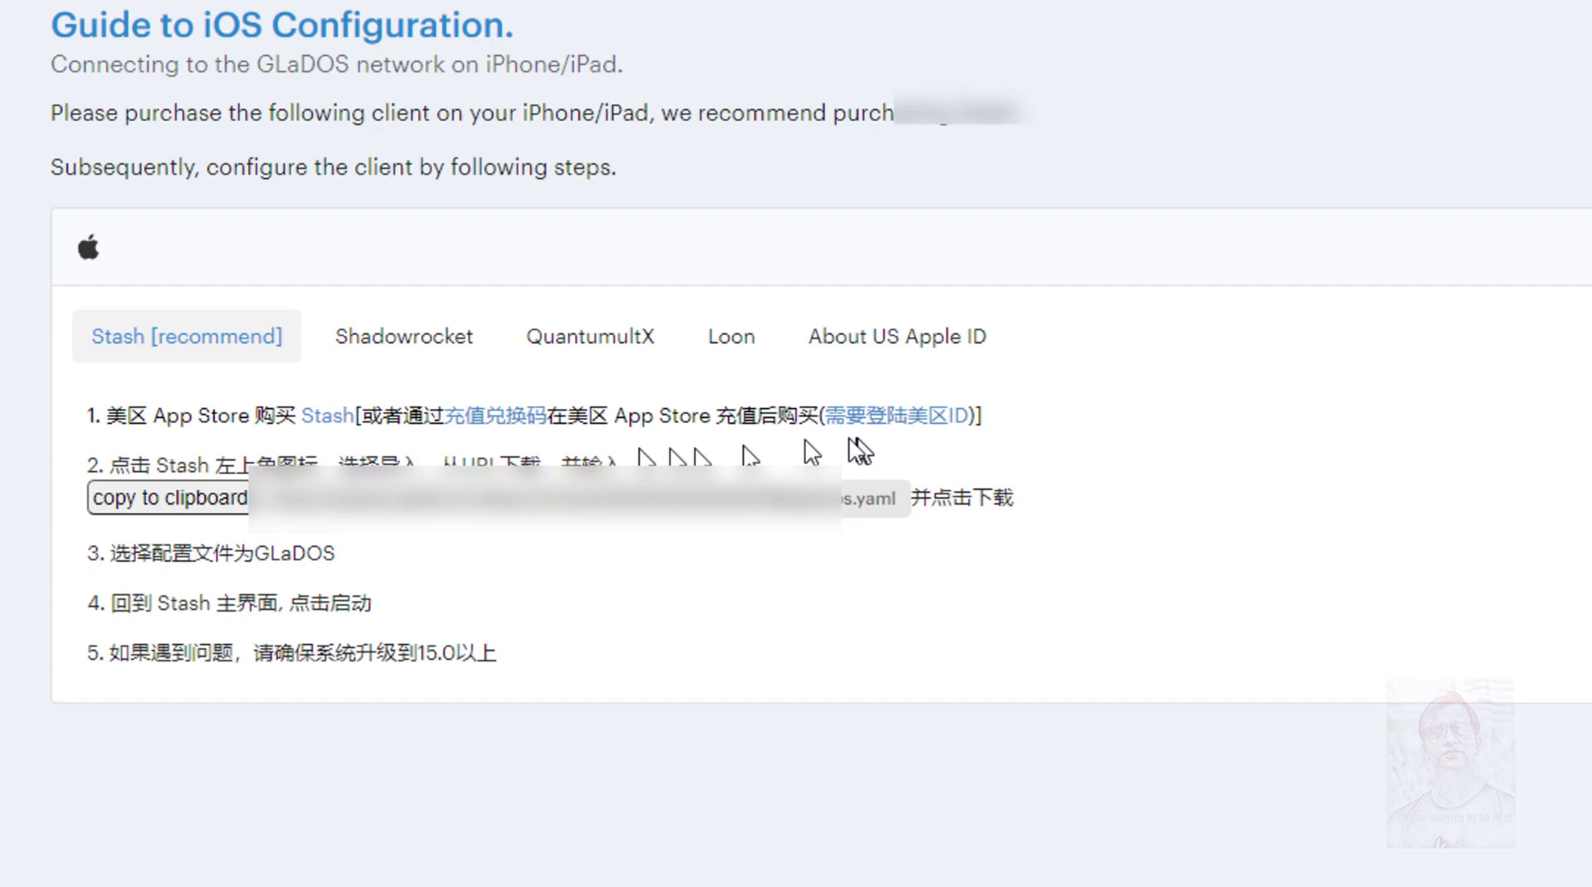
# Step: Open the Stash website and its iOS App Store link, and copy the Stash configuration URL from the iOS guide
pyautogui.click(319, 414)
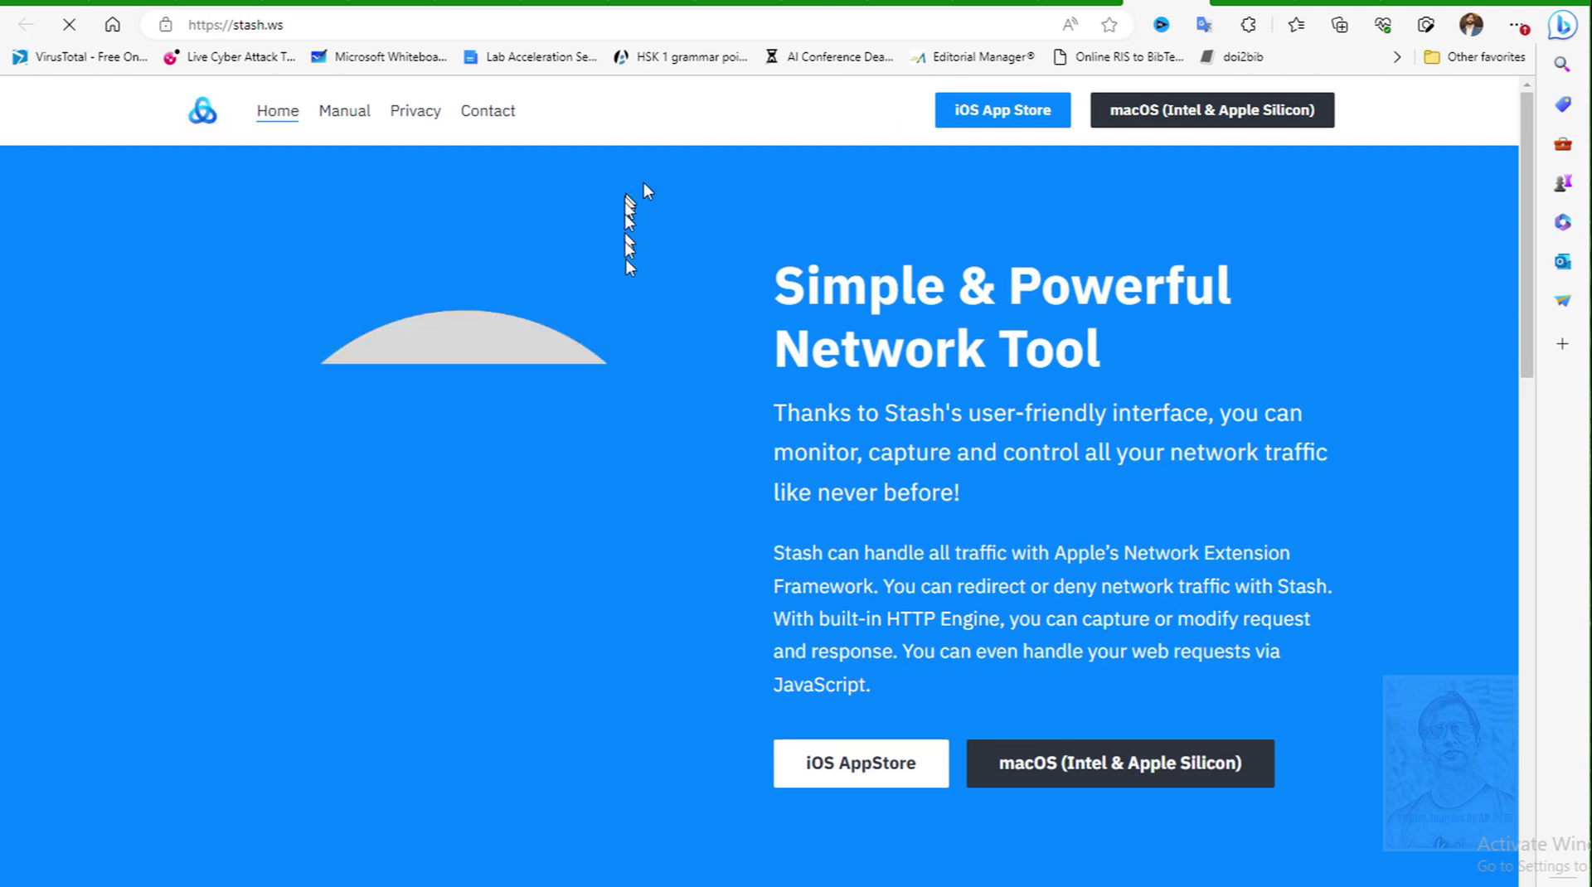
pyautogui.click(1001, 123)
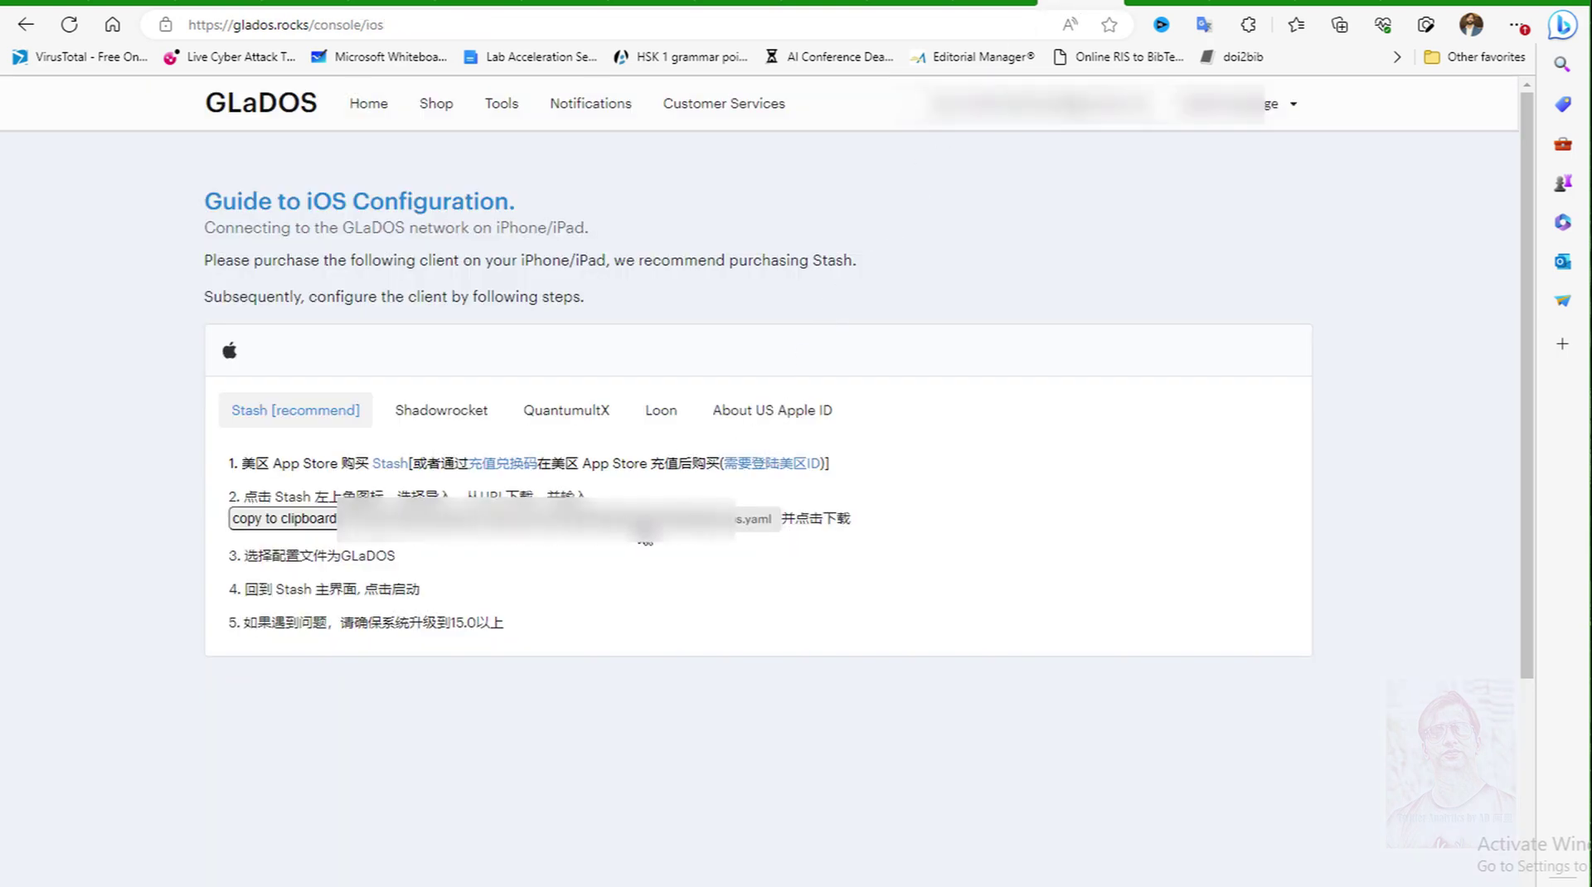
pyautogui.click(283, 523)
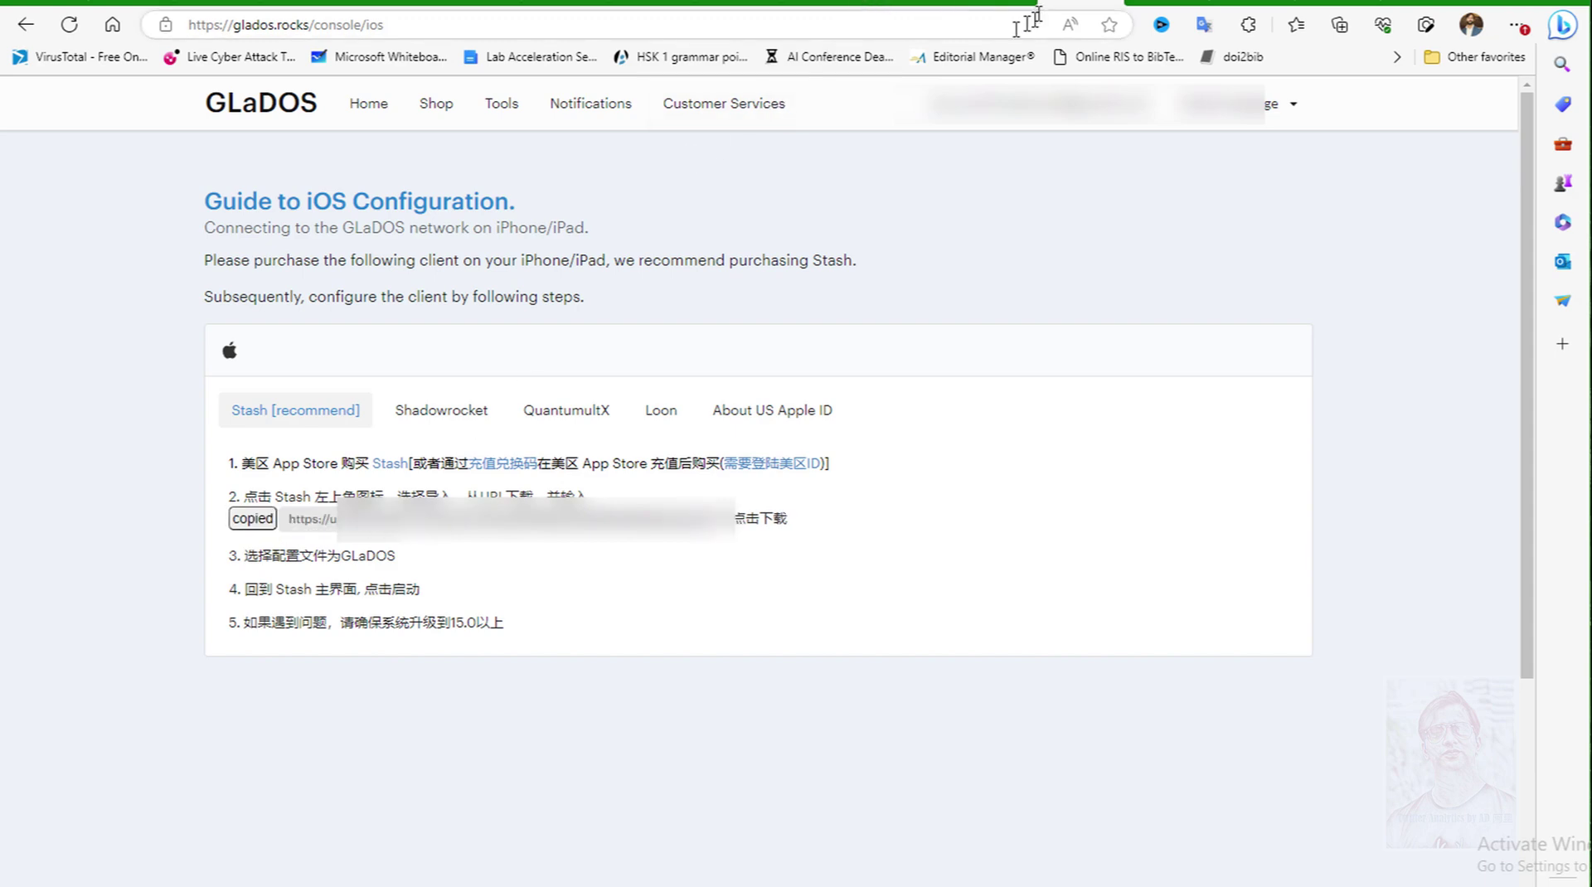
# Step: Go back to the GLaDOS home page, and switch to Word to examine the advanced users' notes on GitHub access
pyautogui.click(371, 108)
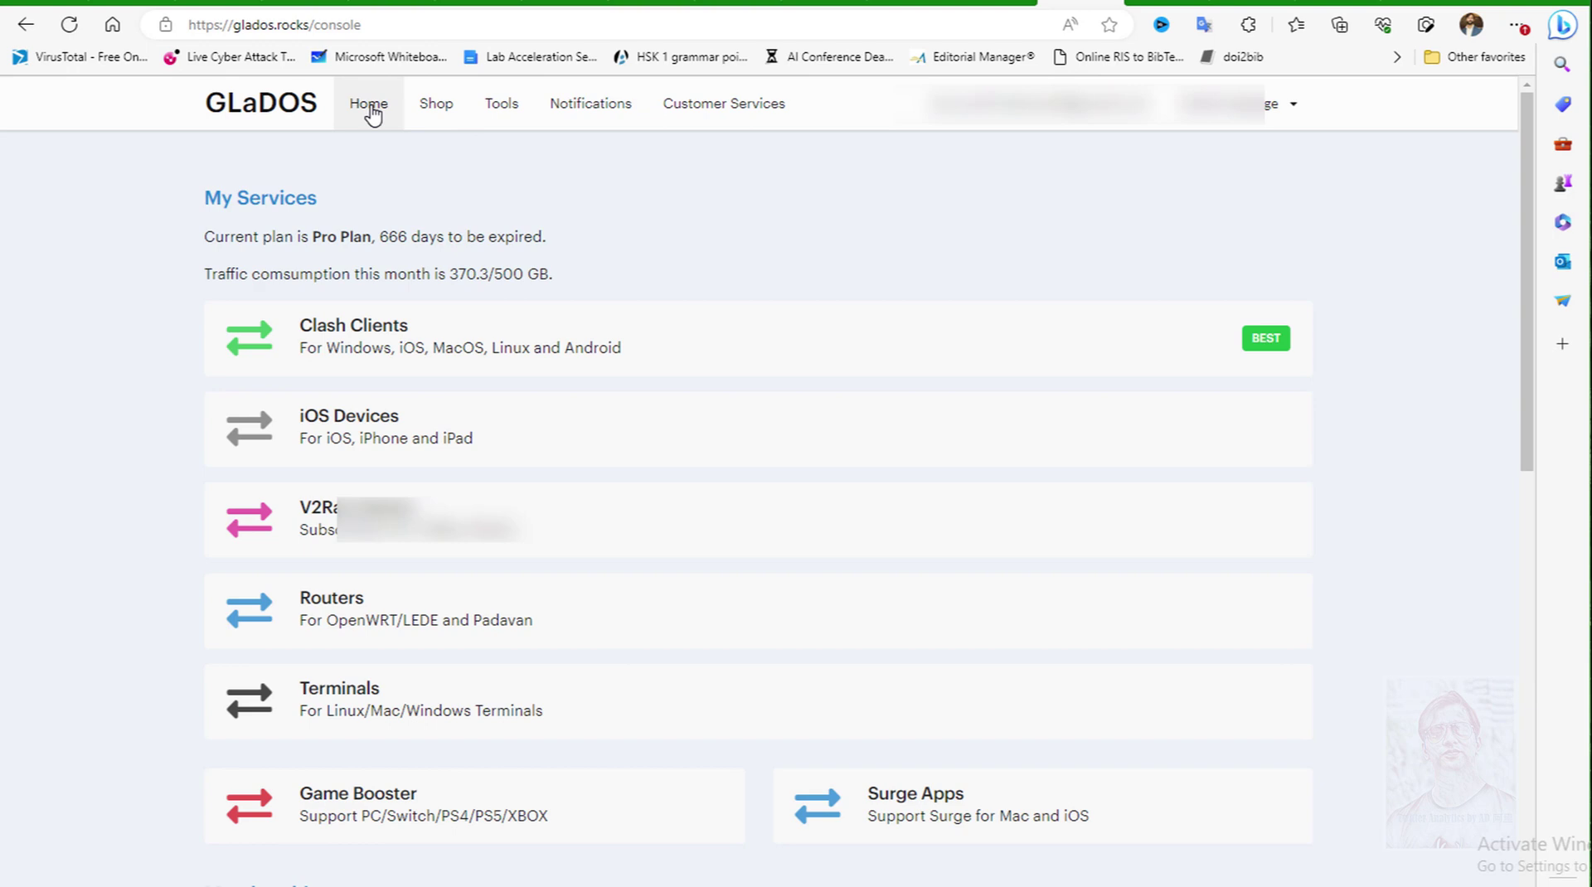
pyautogui.hotkey('alt', 'Tab')
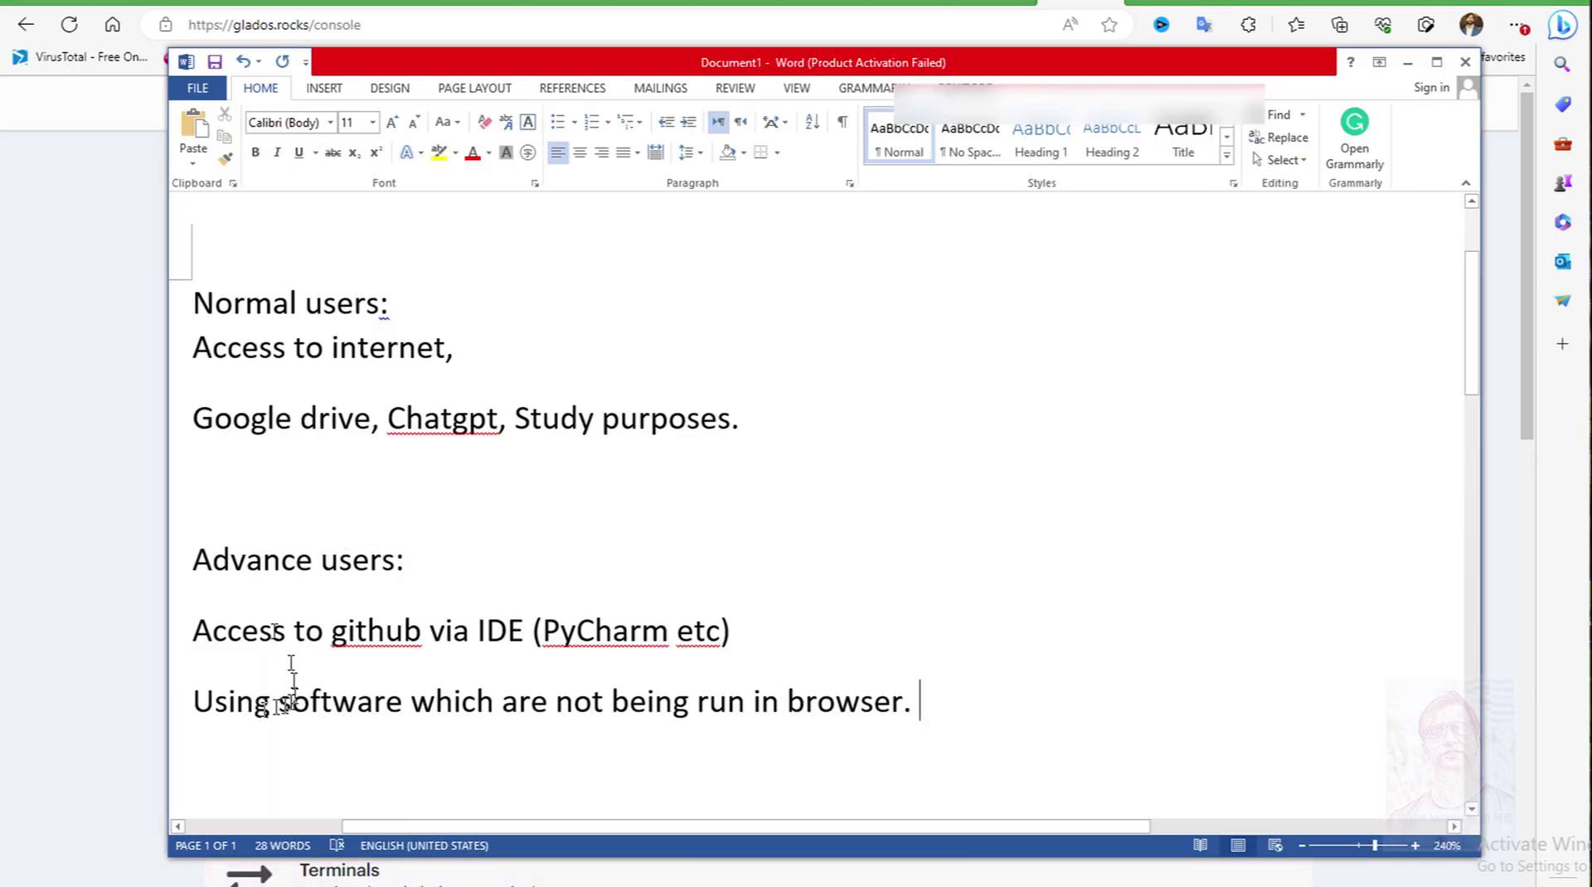
pyautogui.tripleClick(415, 562)
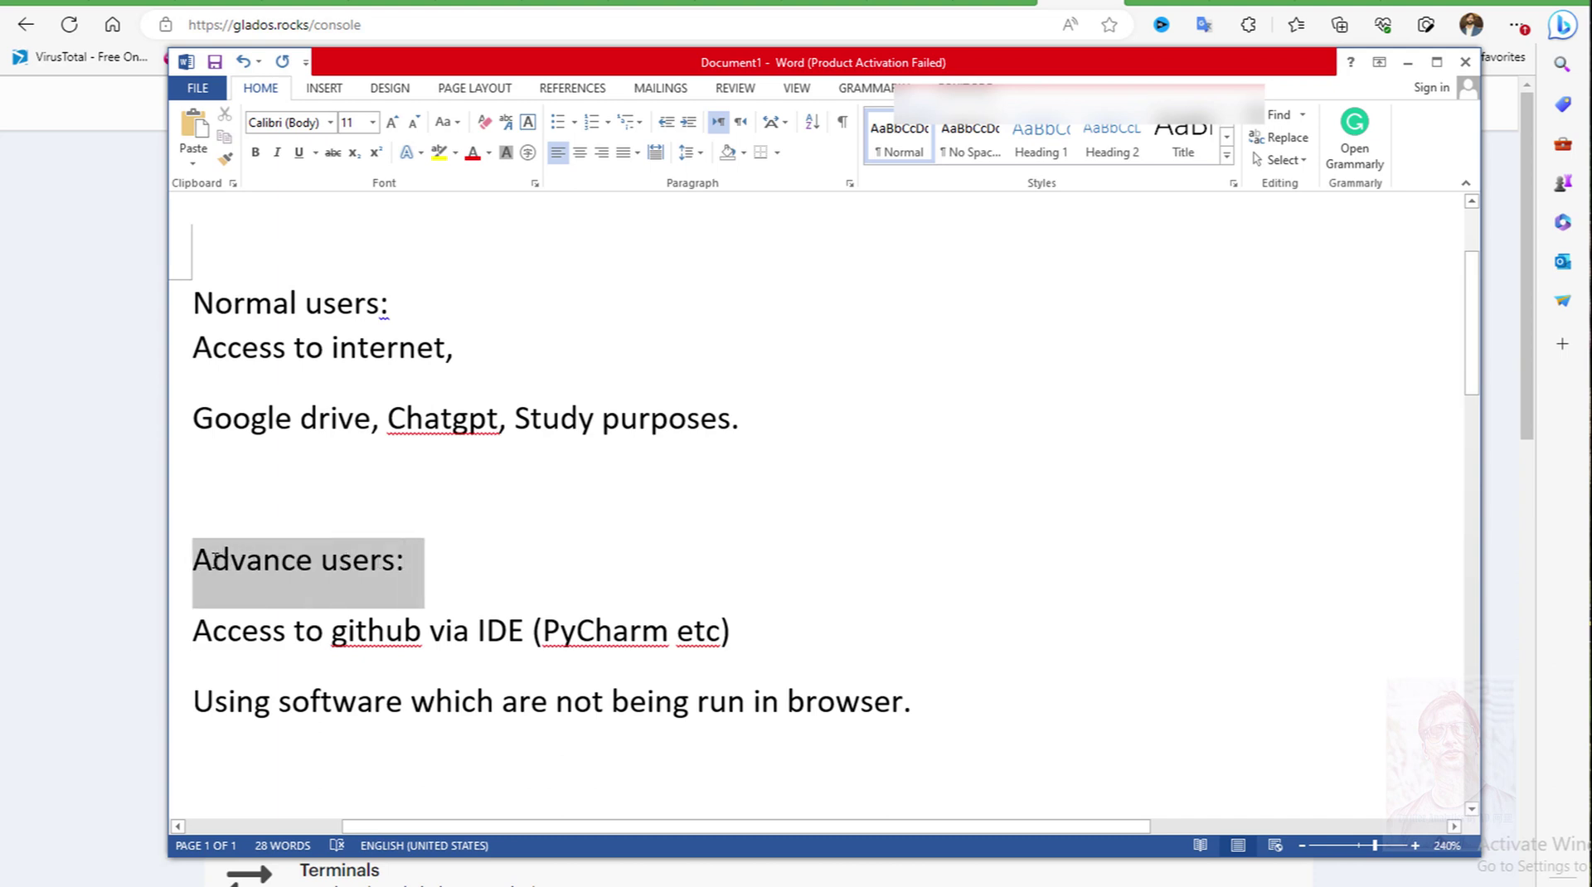
pyautogui.click(583, 565)
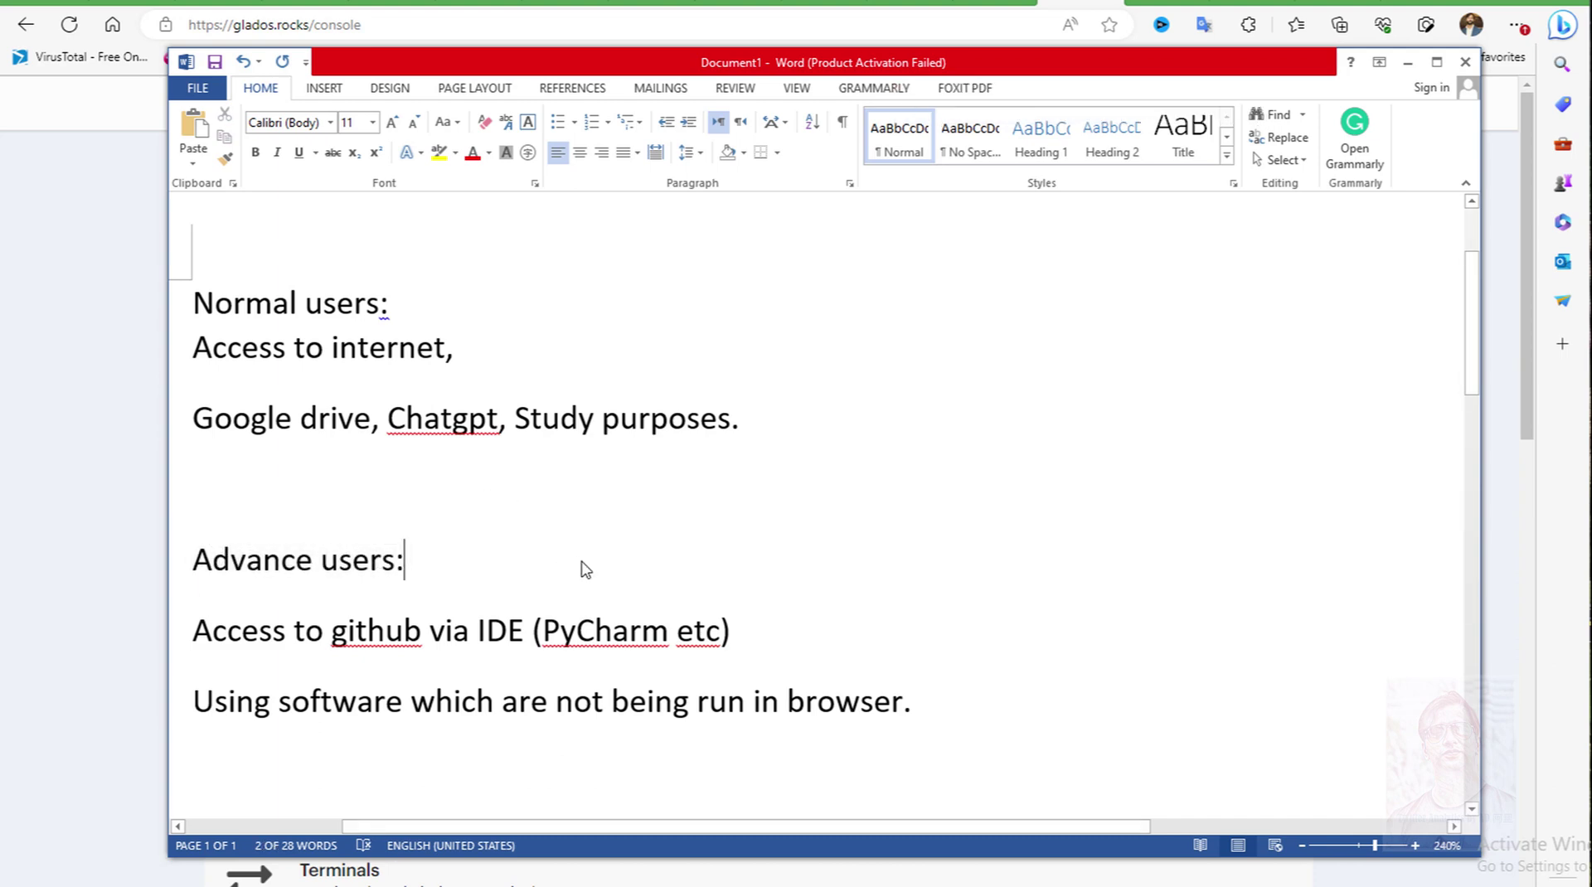
pyautogui.doubleClick(369, 637)
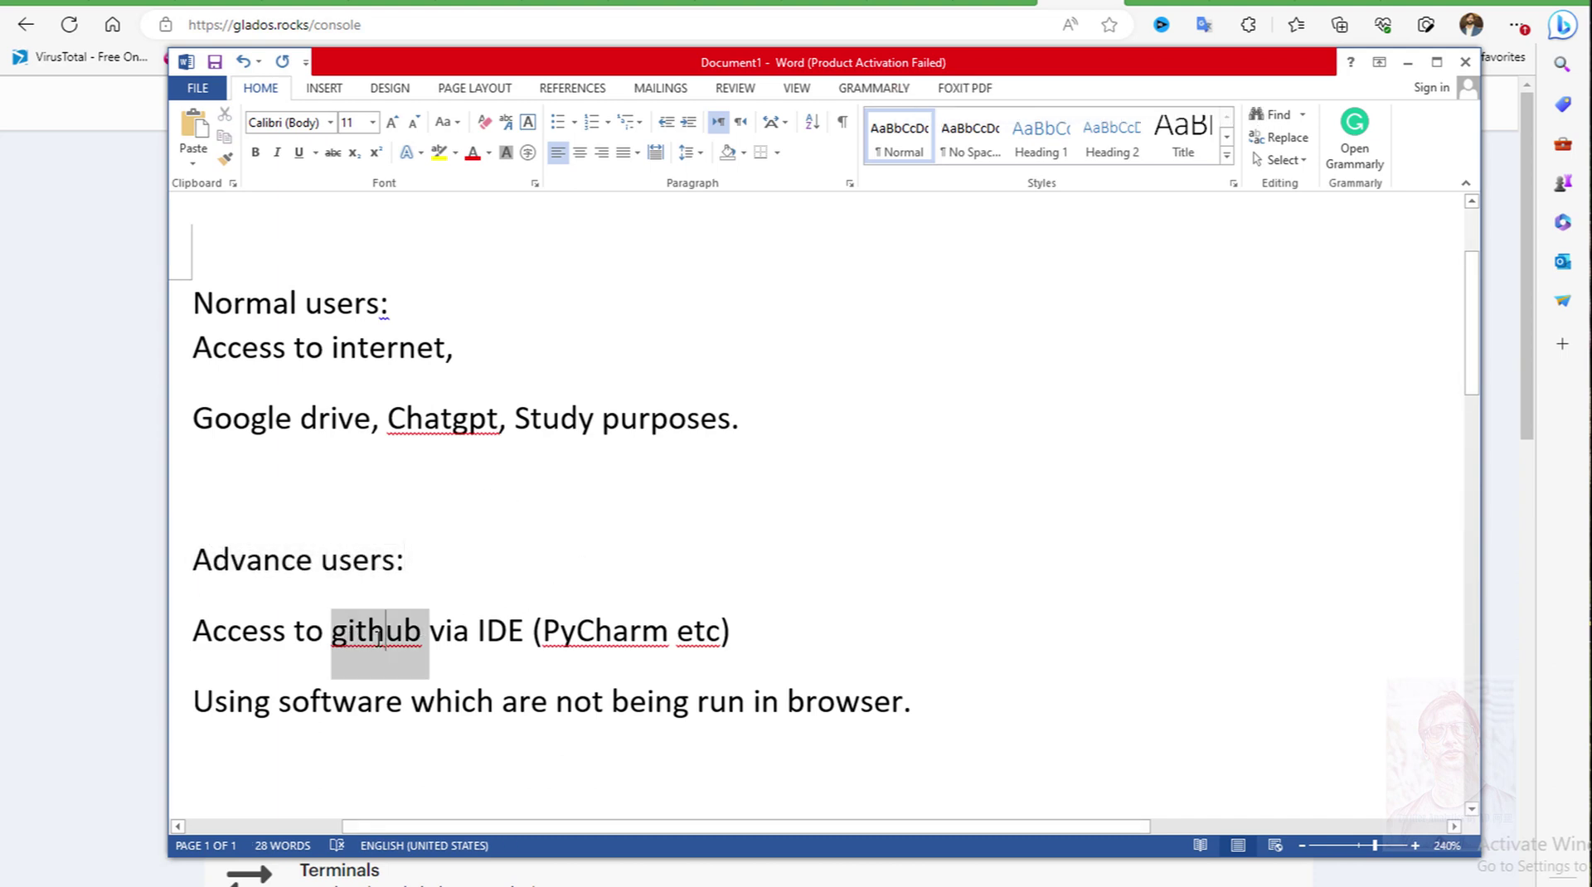
# Step: Return from Word to the browser and view the Stack Overflow question on routing traffic via Clash for Windows, then the Wintun site
pyautogui.click(523, 648)
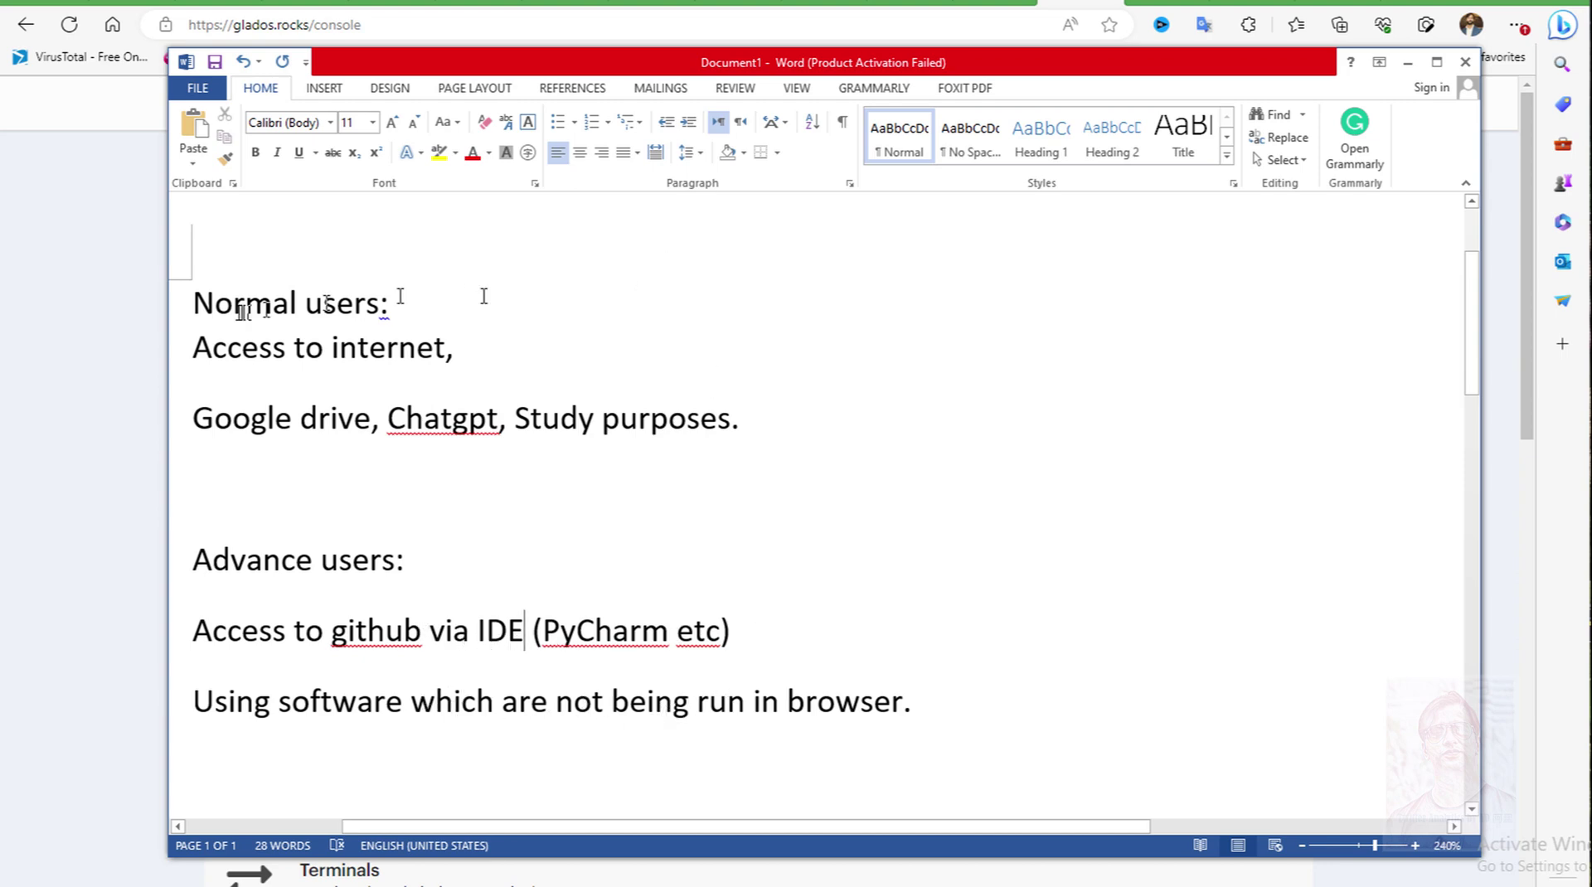
pyautogui.click(142, 341)
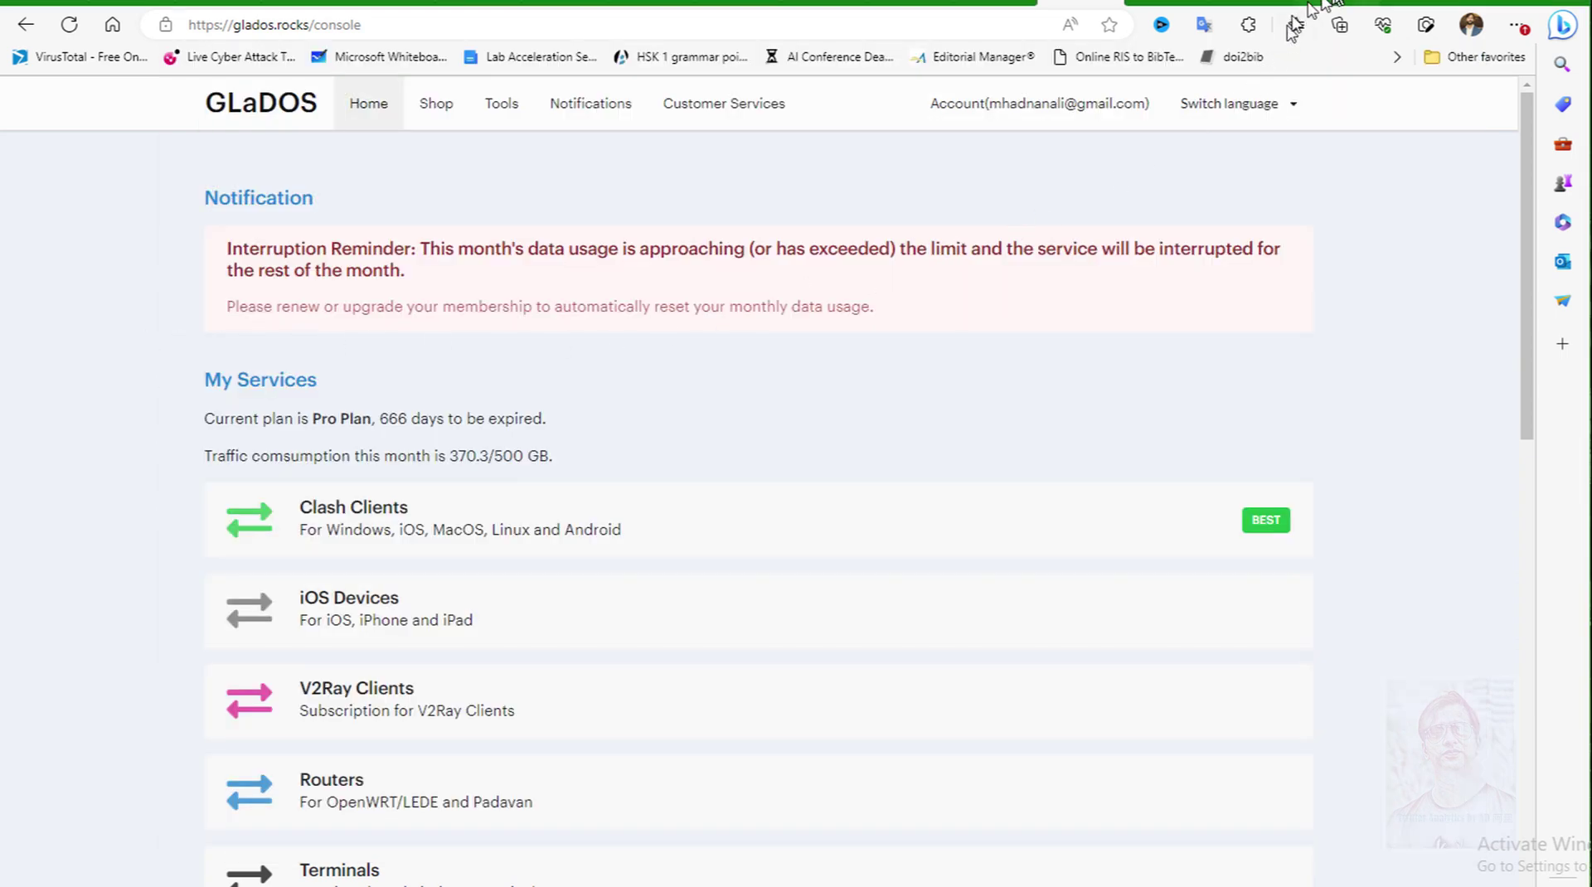
pyautogui.click(1338, 3)
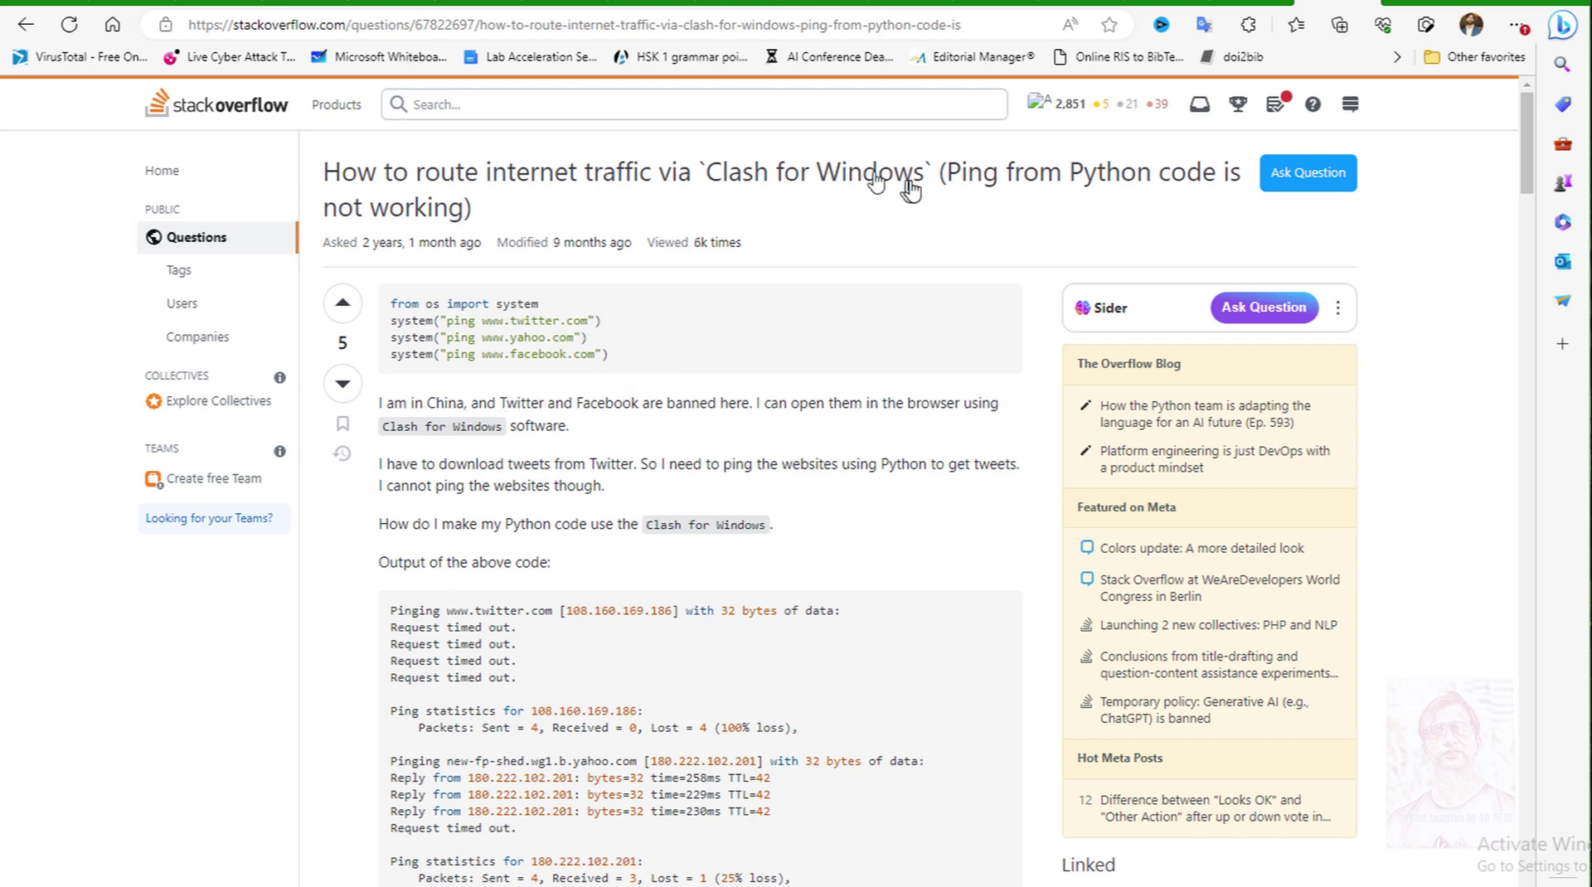
pyautogui.click(1236, 2)
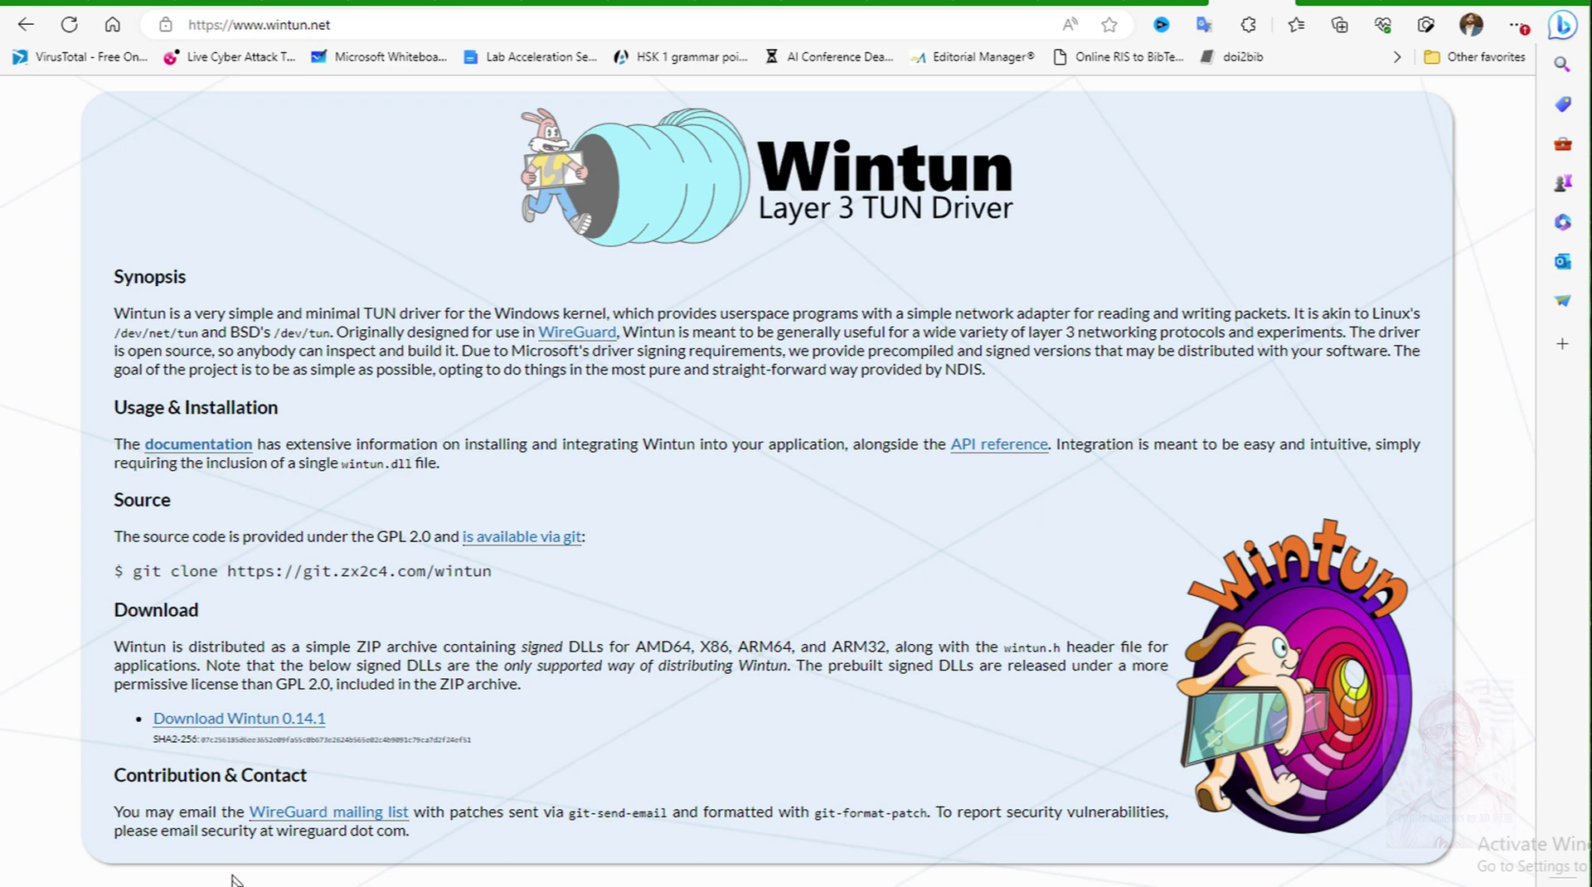
# Step: Switch to the Downloads folder in File Explorer, locate wintun-0.14.1.zip, and open the extracted wintun-0.14.1 folder
pyautogui.moveTo(523, 879)
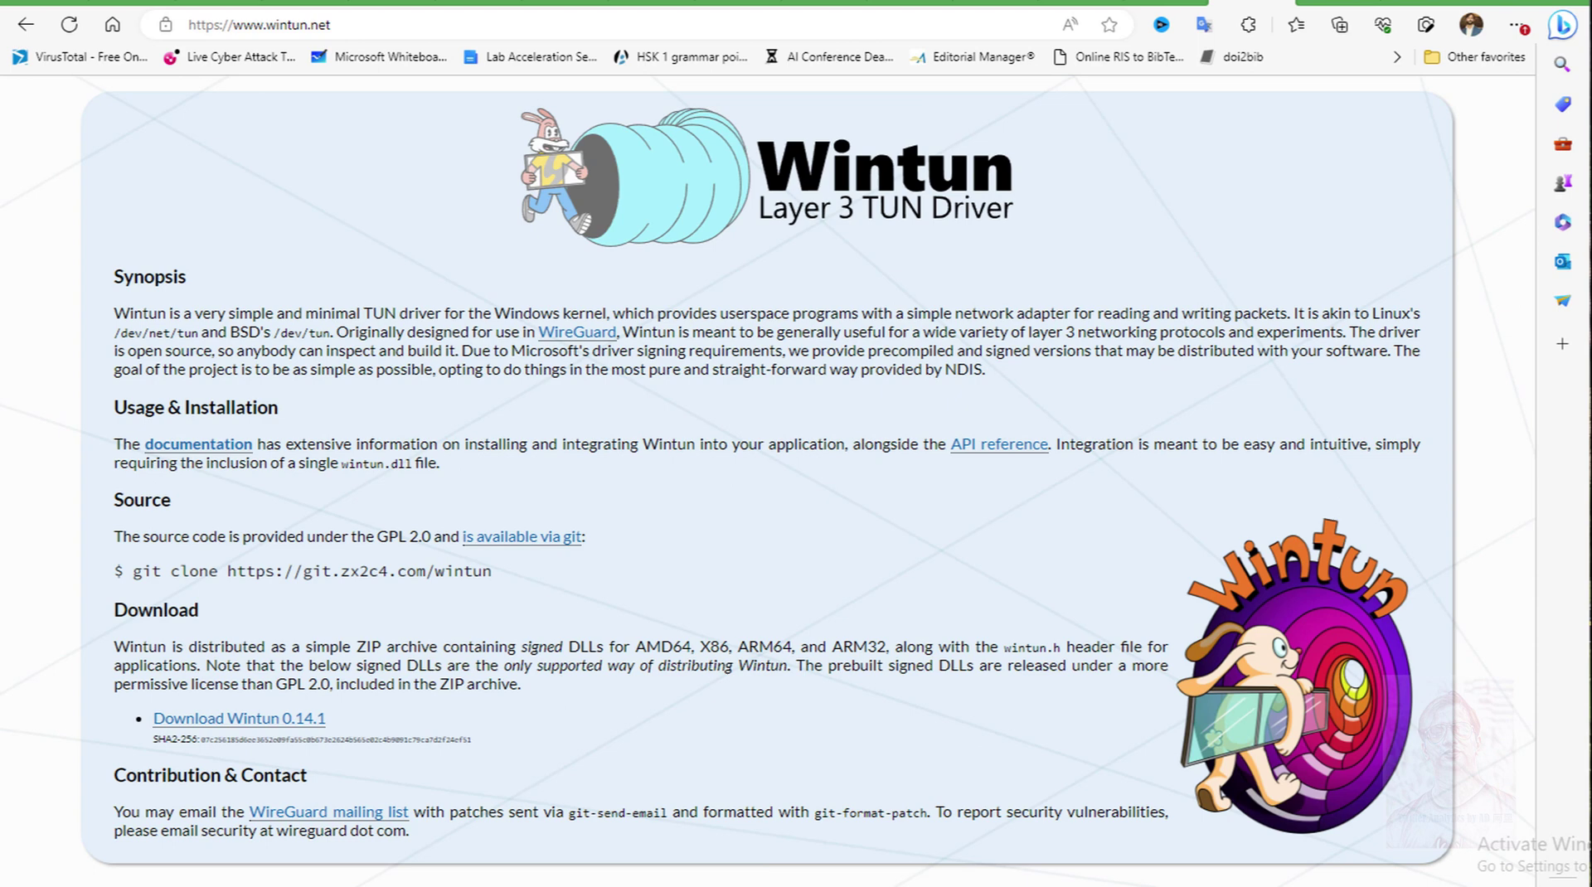
pyautogui.hotkey('alt', 'Tab')
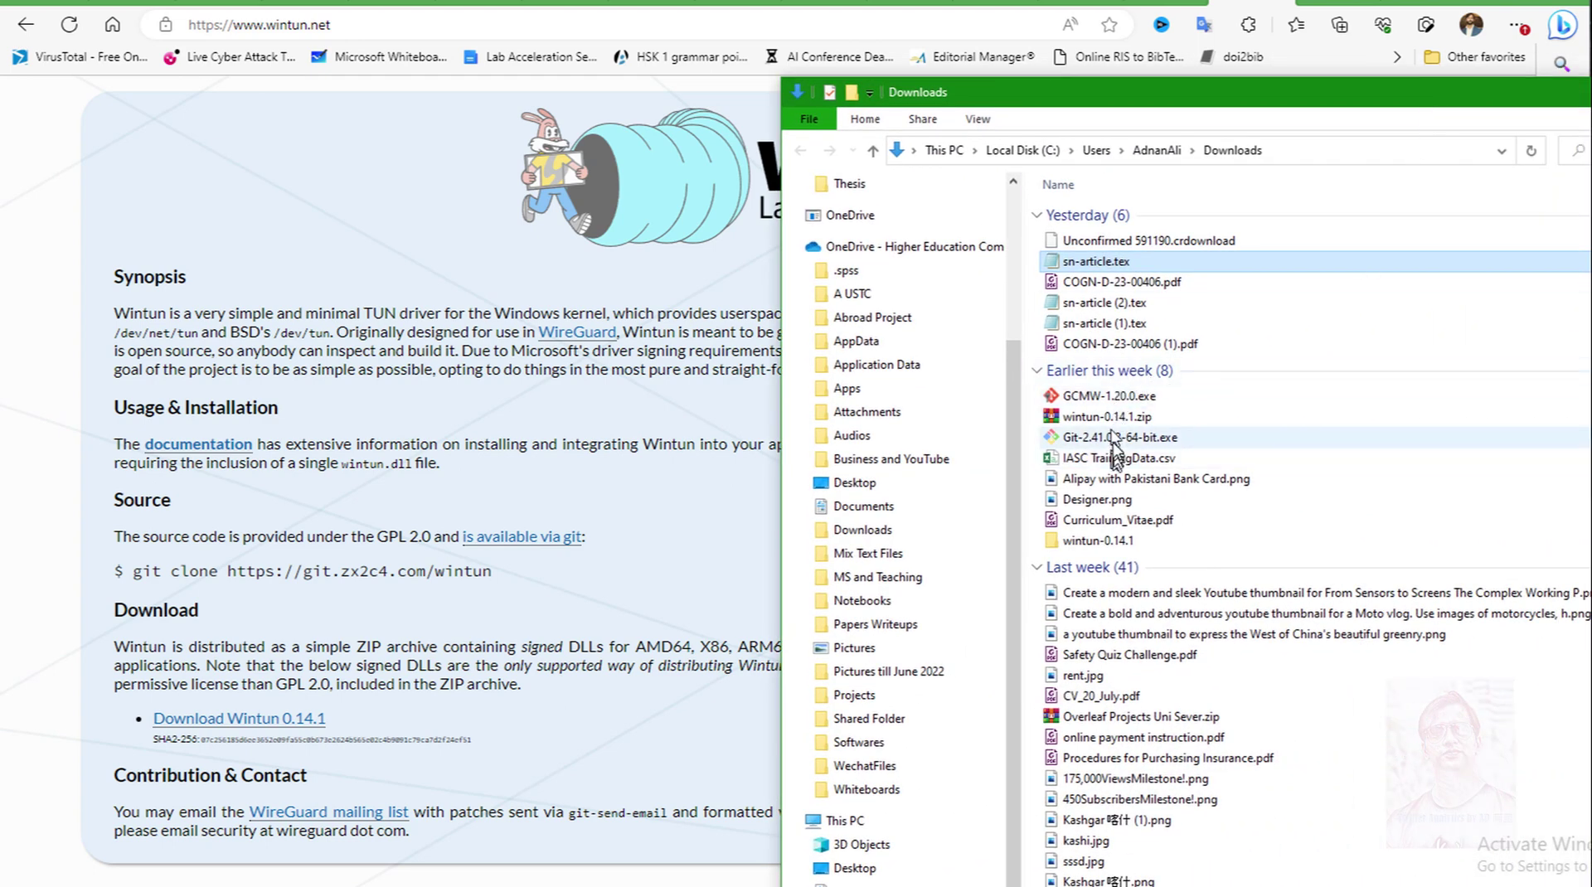
pyautogui.click(1103, 433)
pyautogui.click(1107, 417)
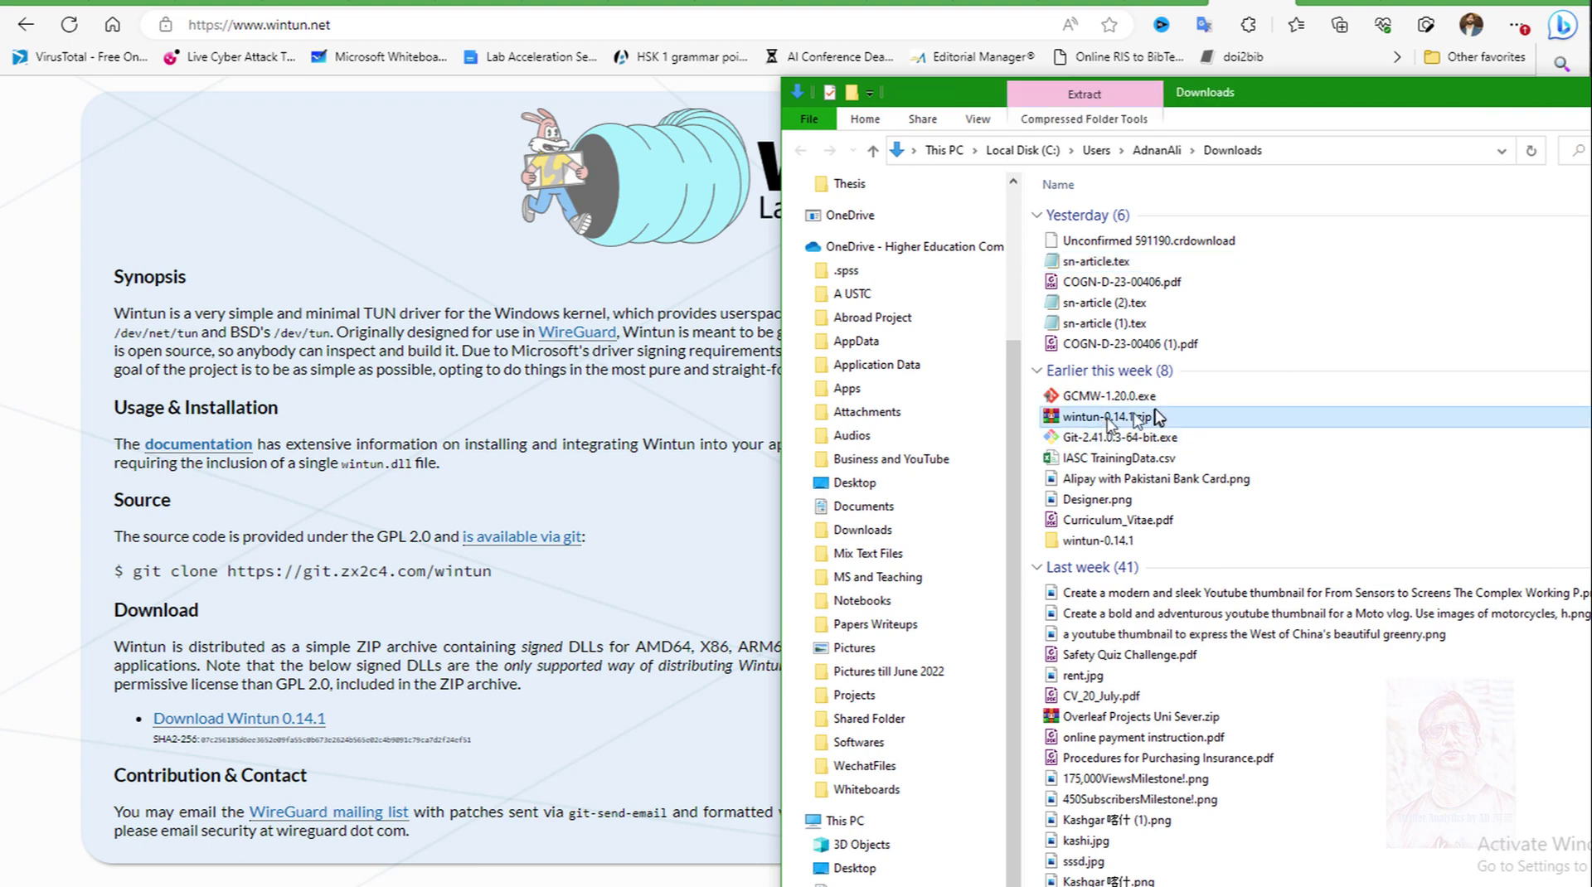
pyautogui.click(1107, 541)
pyautogui.doubleClick(1107, 541)
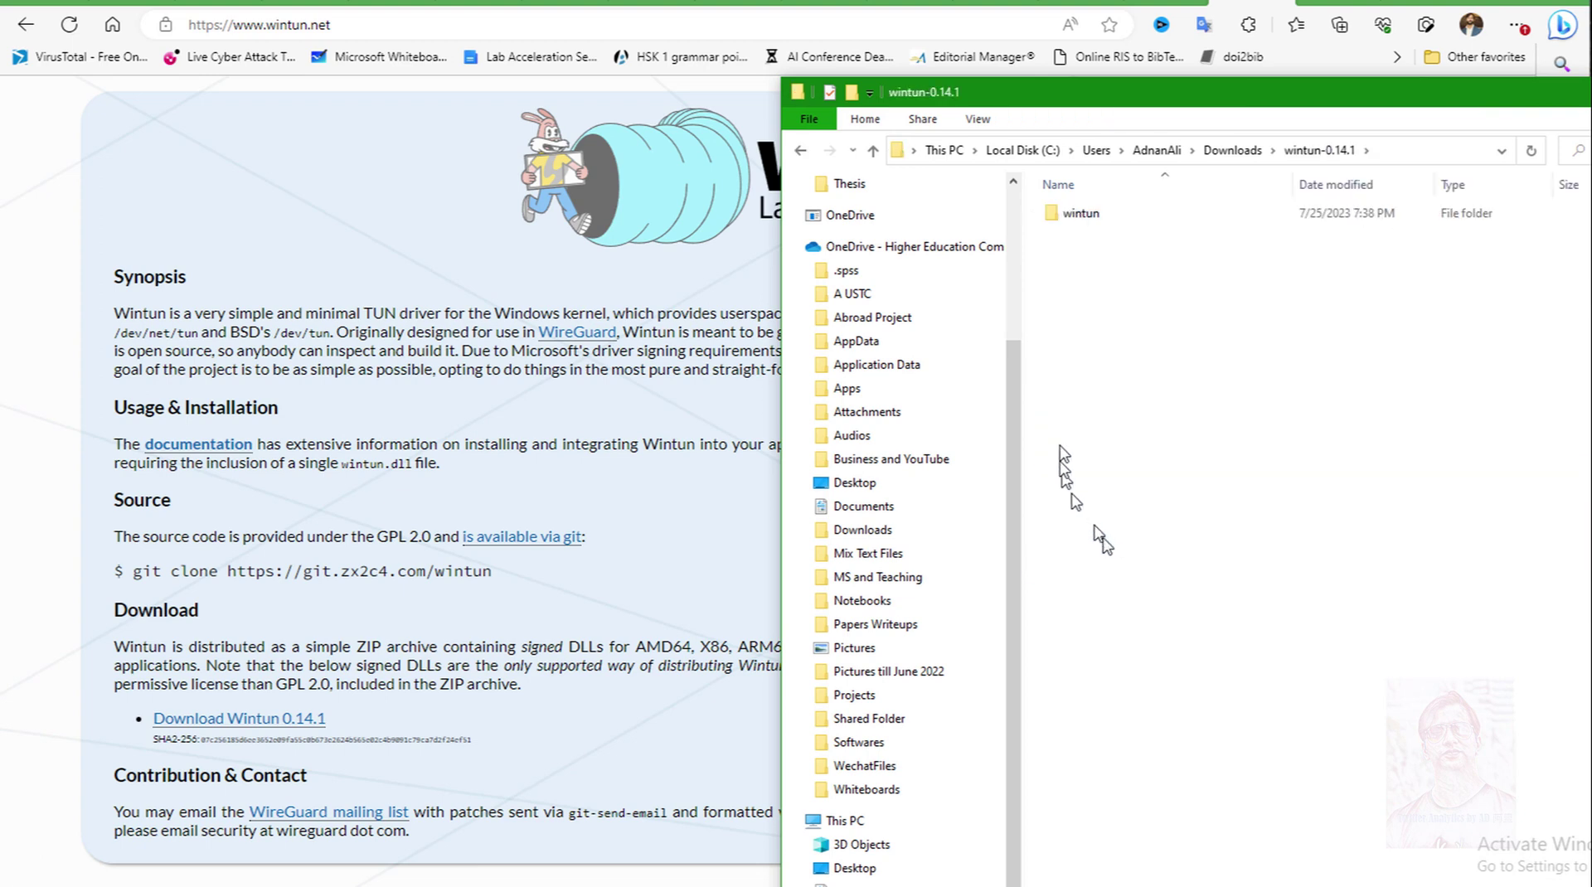
# Step: Browse through wintun and bin to the arm64 folder, inspect wintun.dll, and close the folder window
pyautogui.doubleClick(1082, 216)
pyautogui.moveTo(1244, 97); pyautogui.dragTo(842, 67)
pyautogui.doubleClick(712, 184)
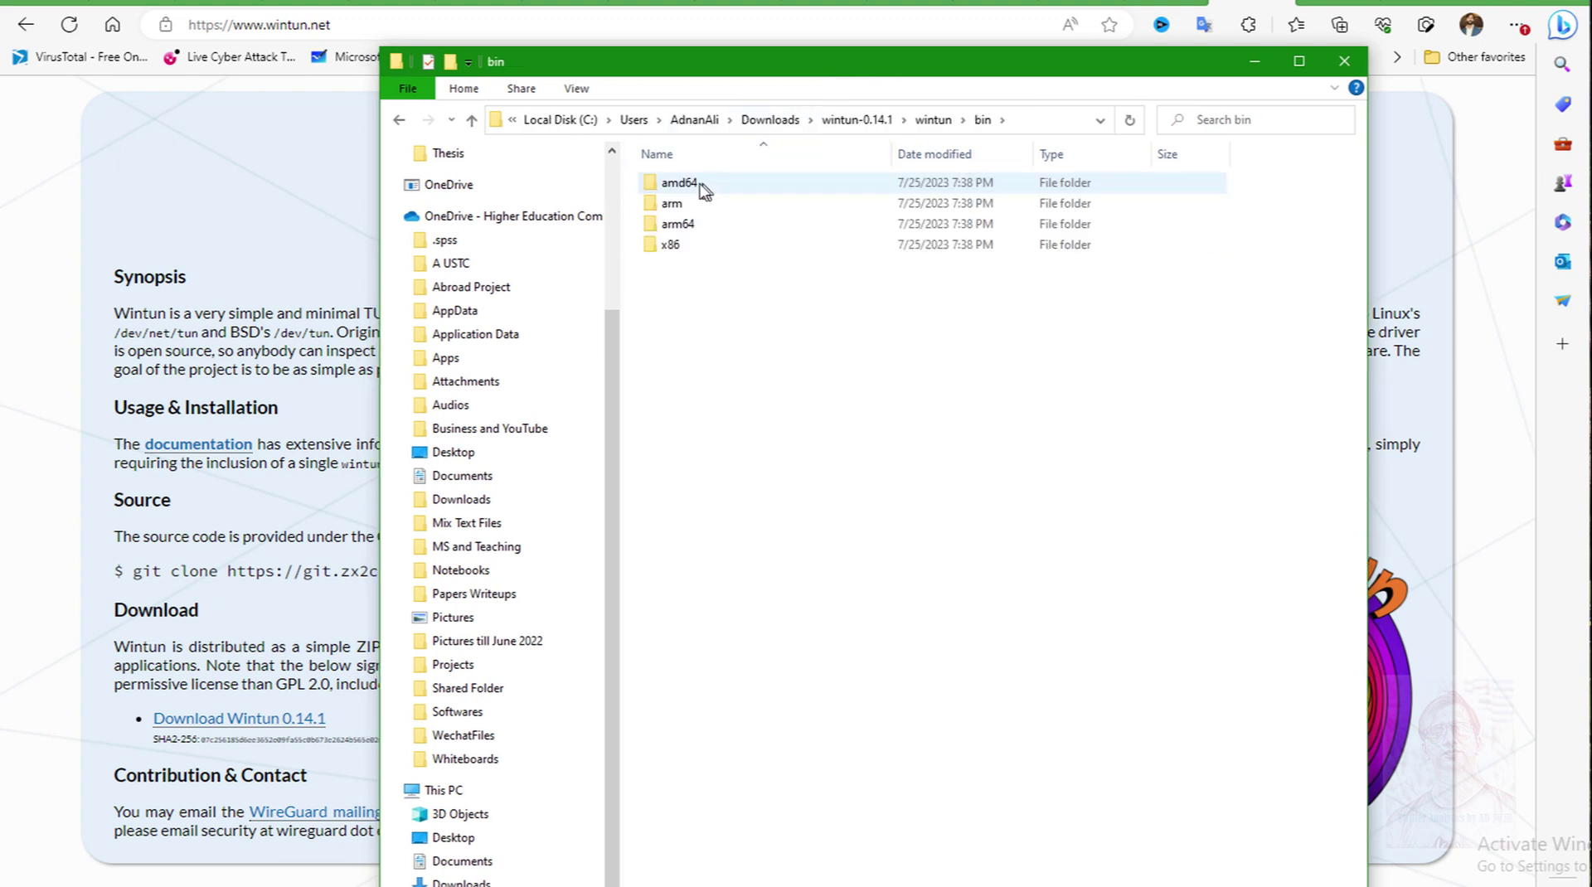
pyautogui.doubleClick(682, 228)
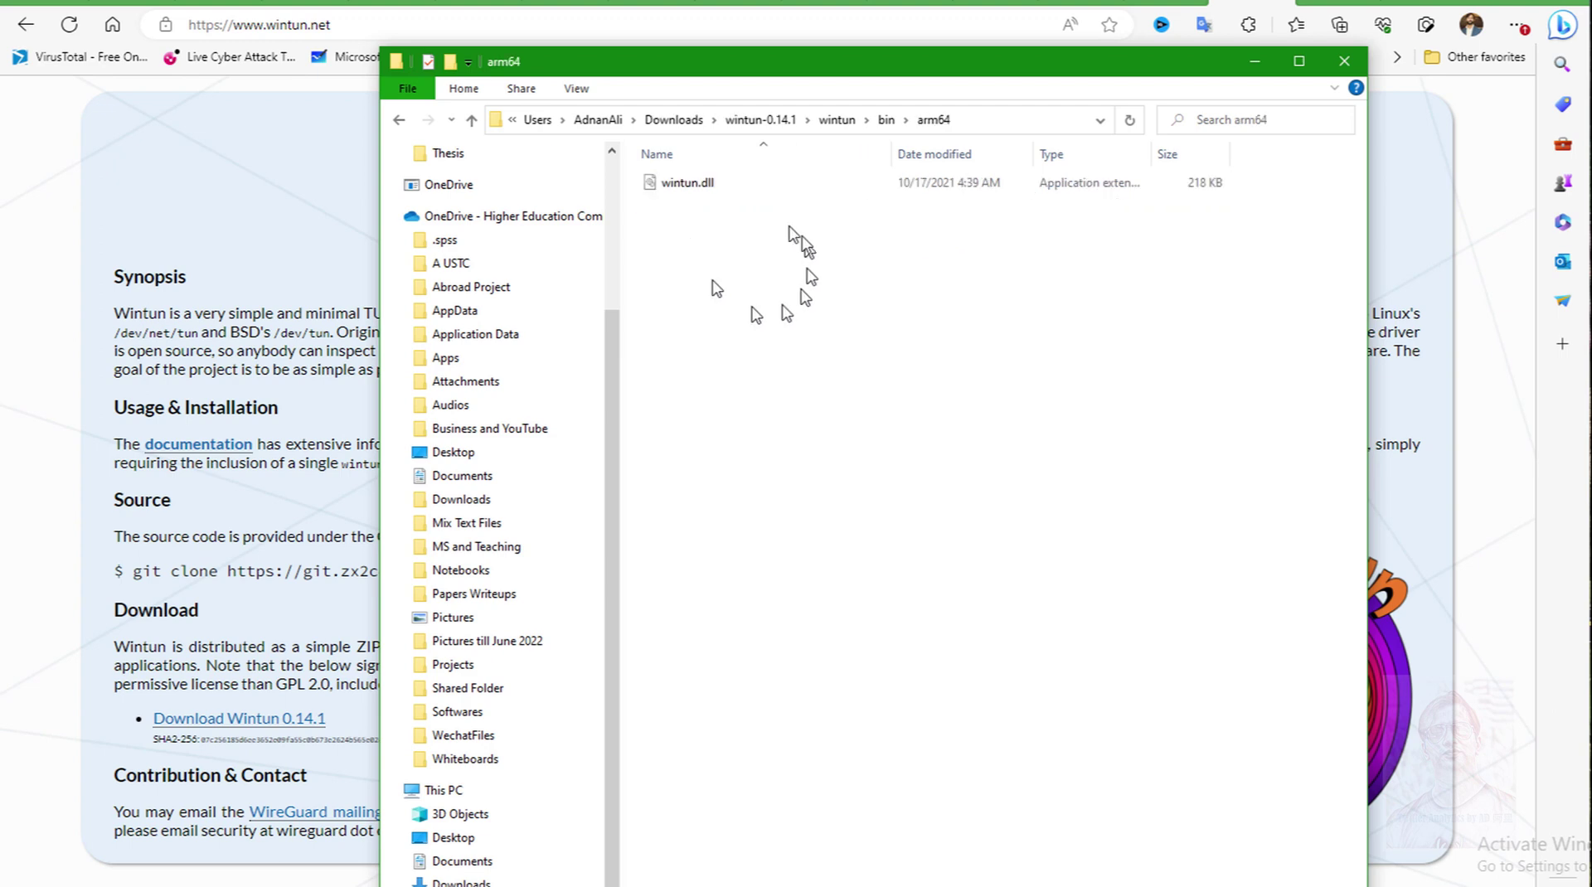
pyautogui.click(694, 186)
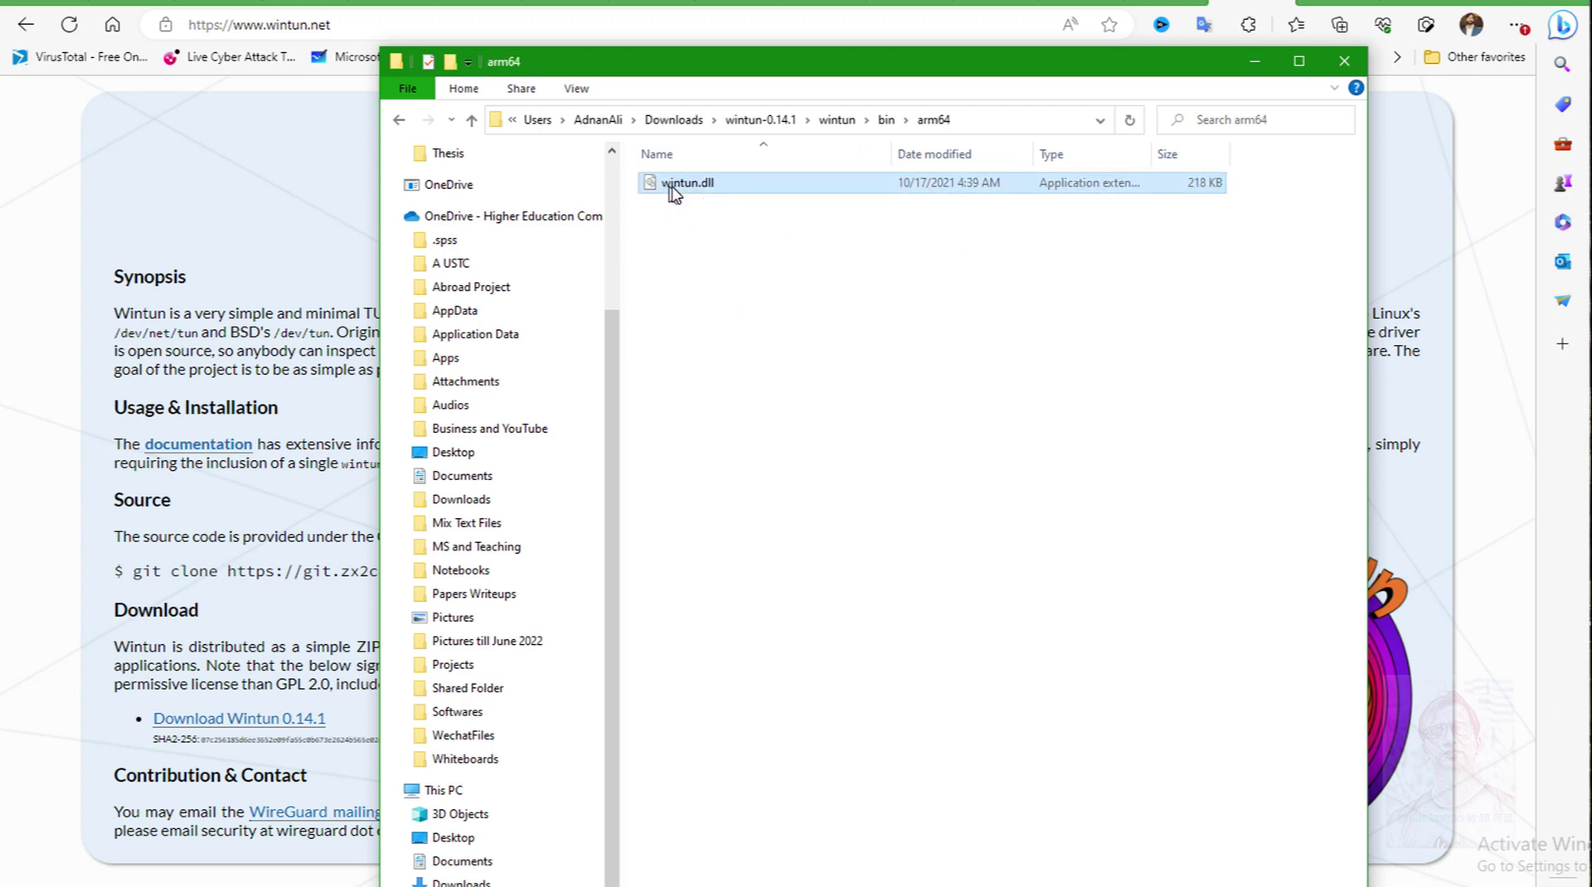
pyautogui.moveTo(676, 193)
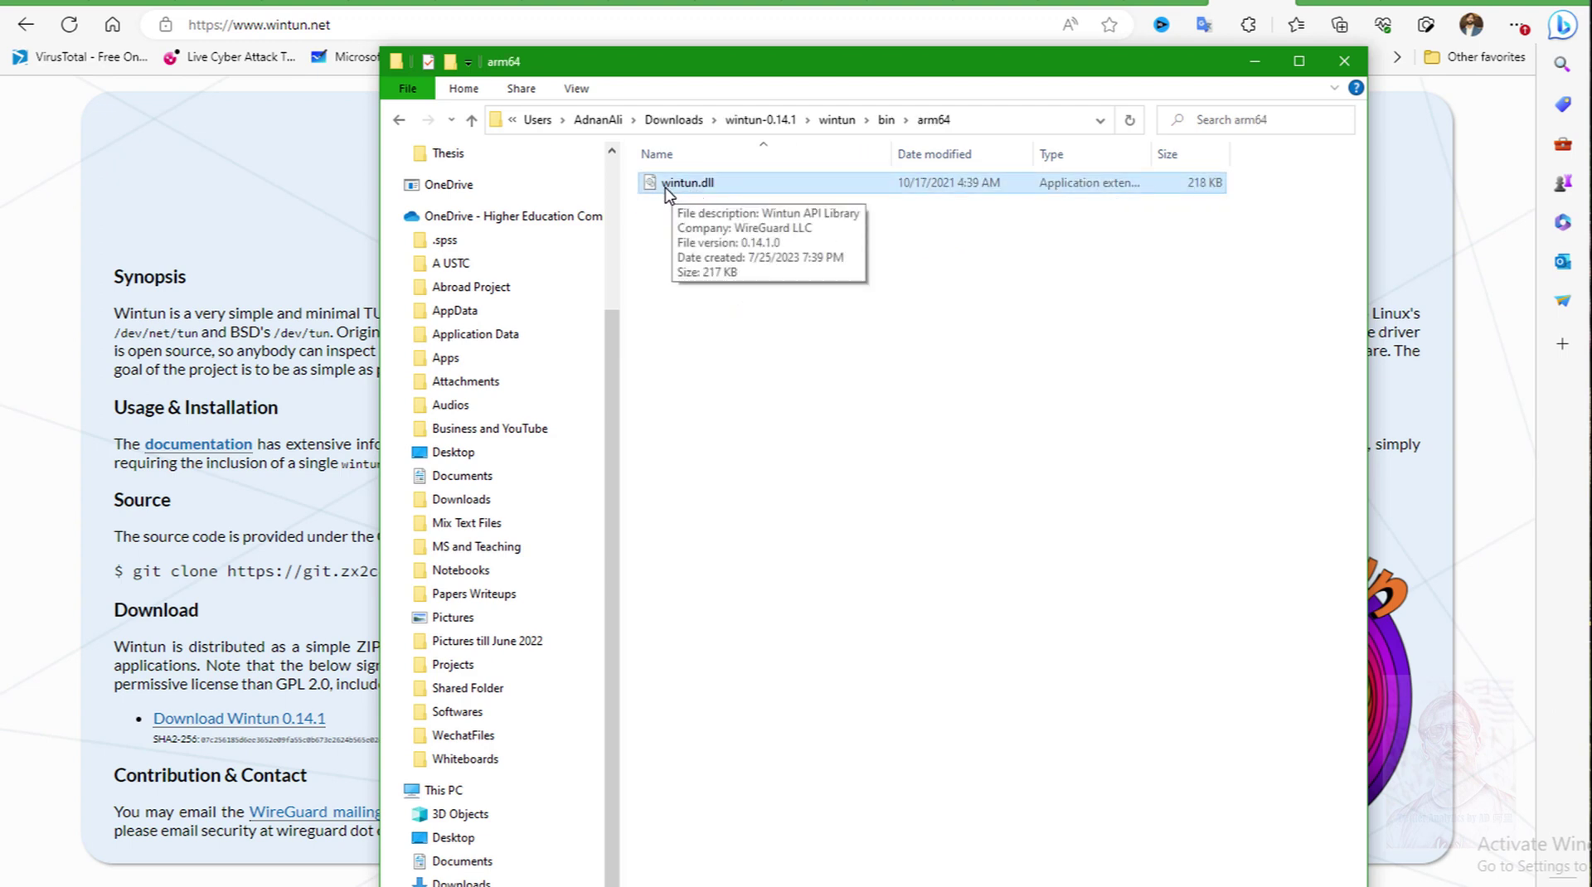
pyautogui.click(448, 886)
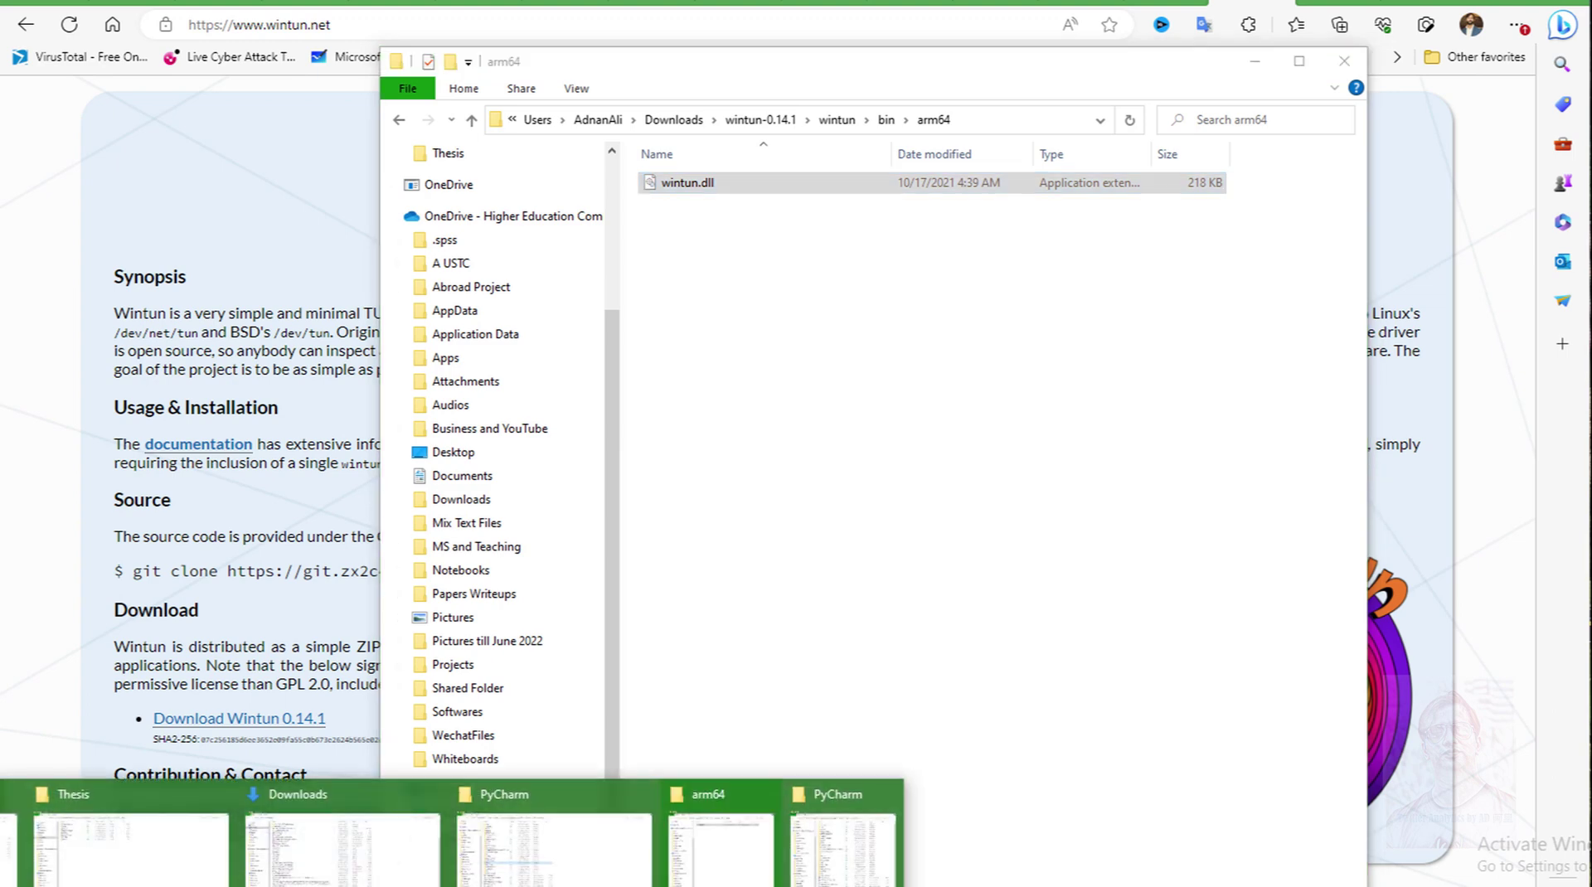
pyautogui.click(771, 319)
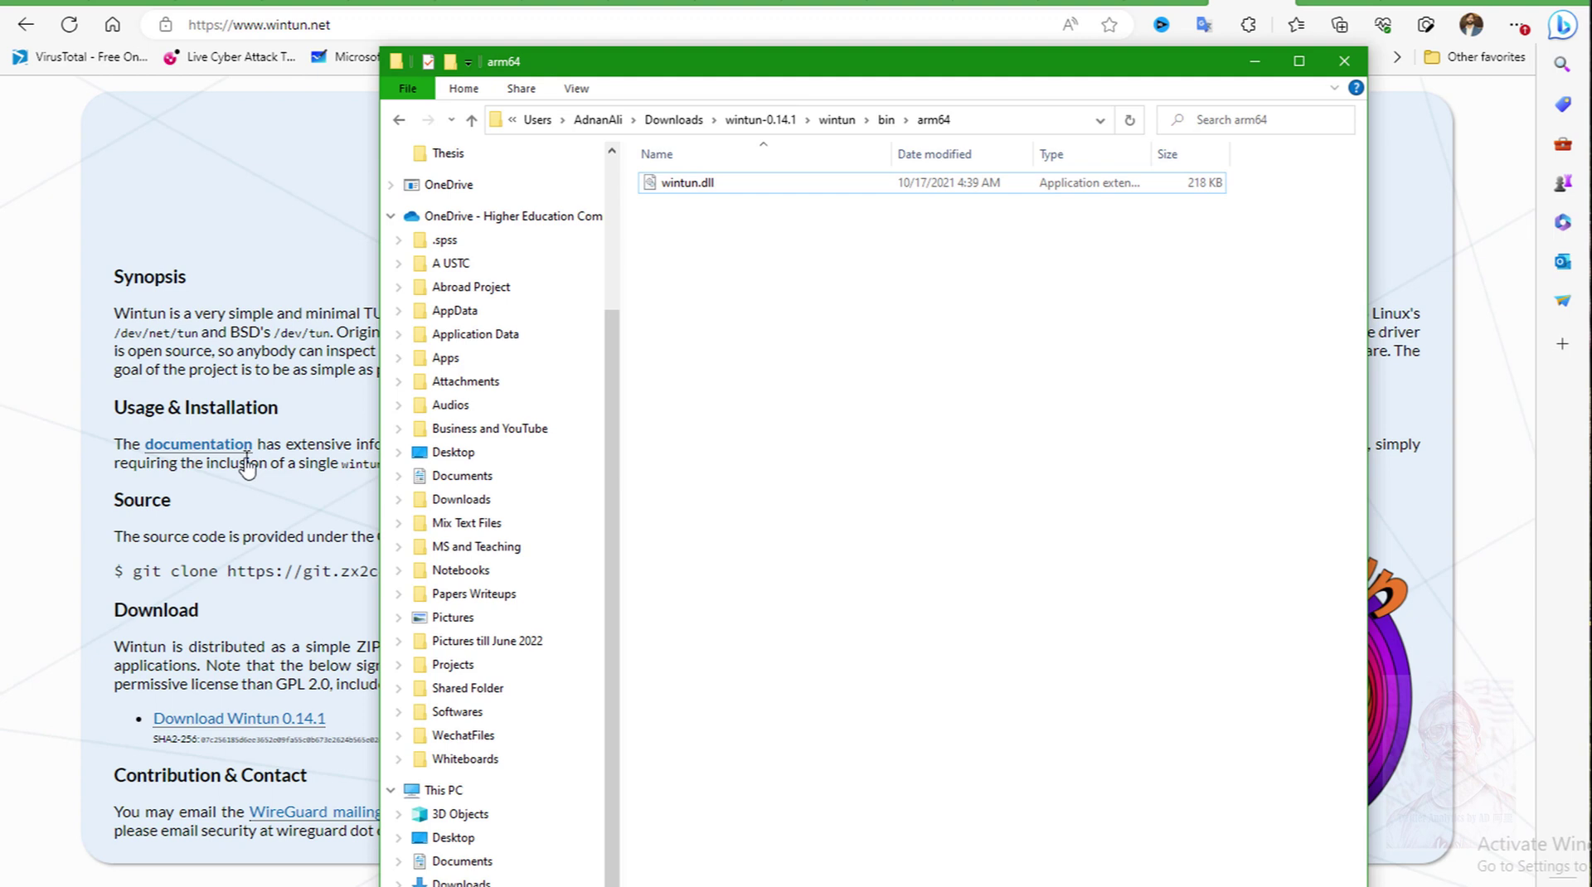
pyautogui.click(1344, 61)
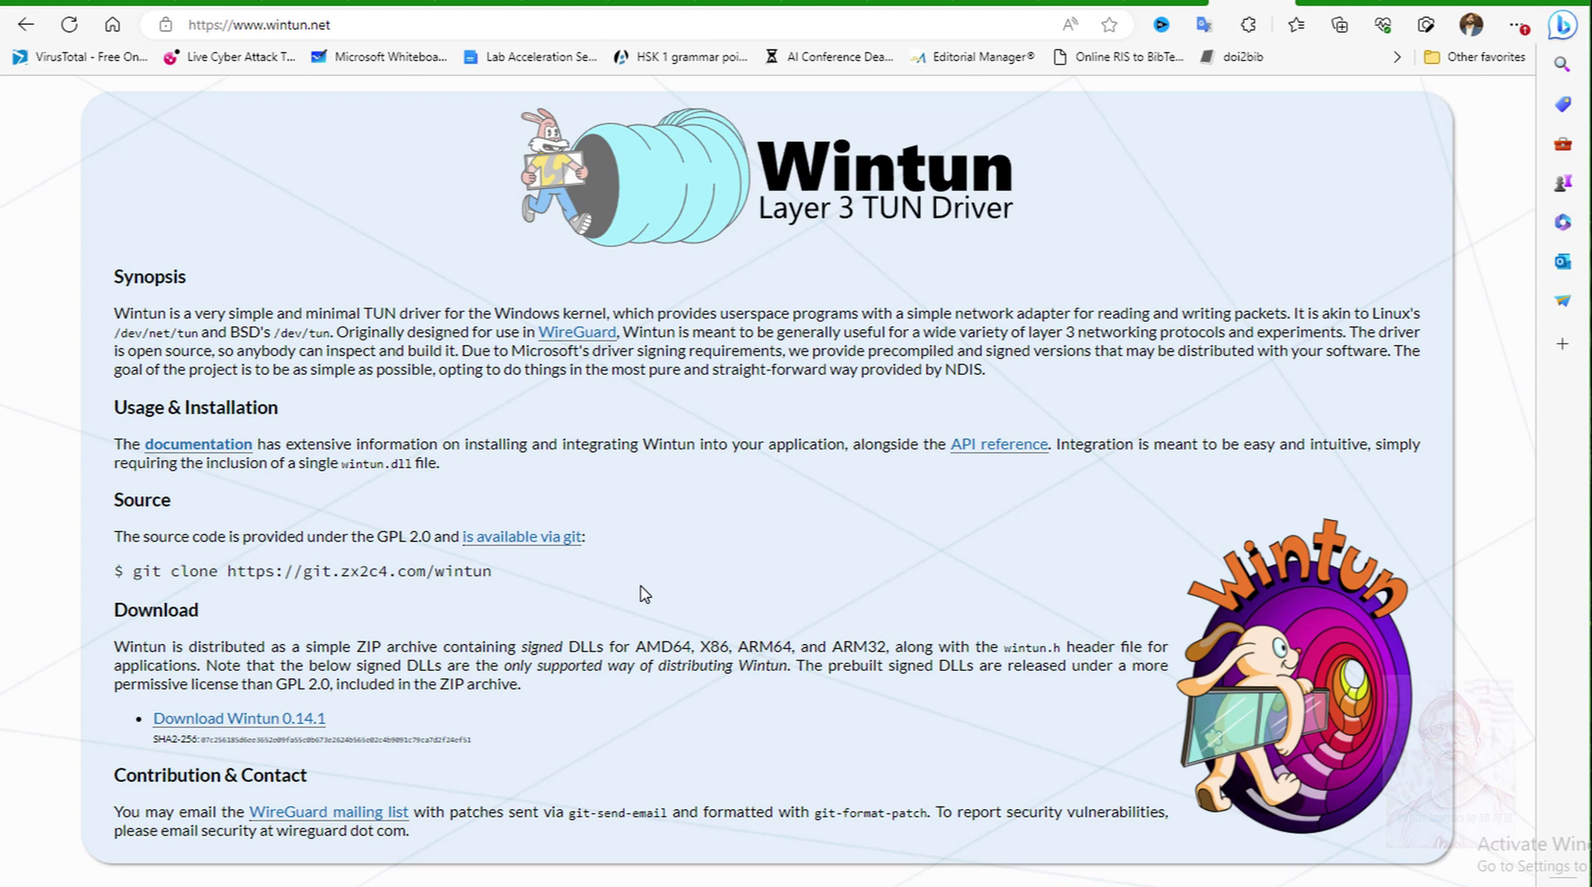
# Step: Find Clash for Windows in Windows search, go through its shortcut to the program's installation folder, and select wintun.dll there
pyautogui.press('super')
pyautogui.write('calc')
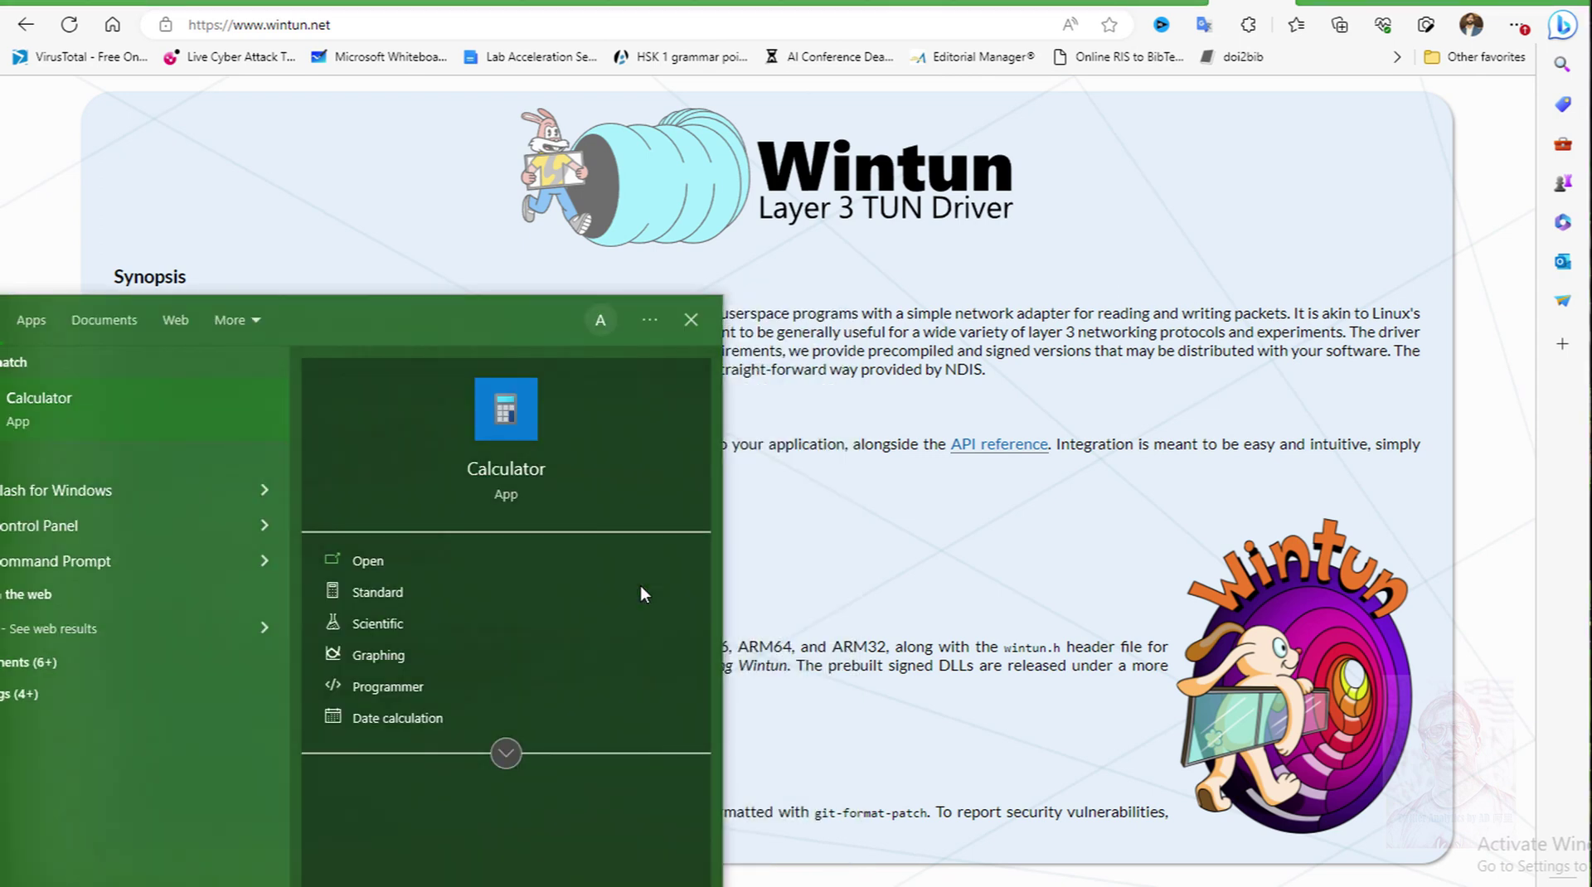
pyautogui.write('la')
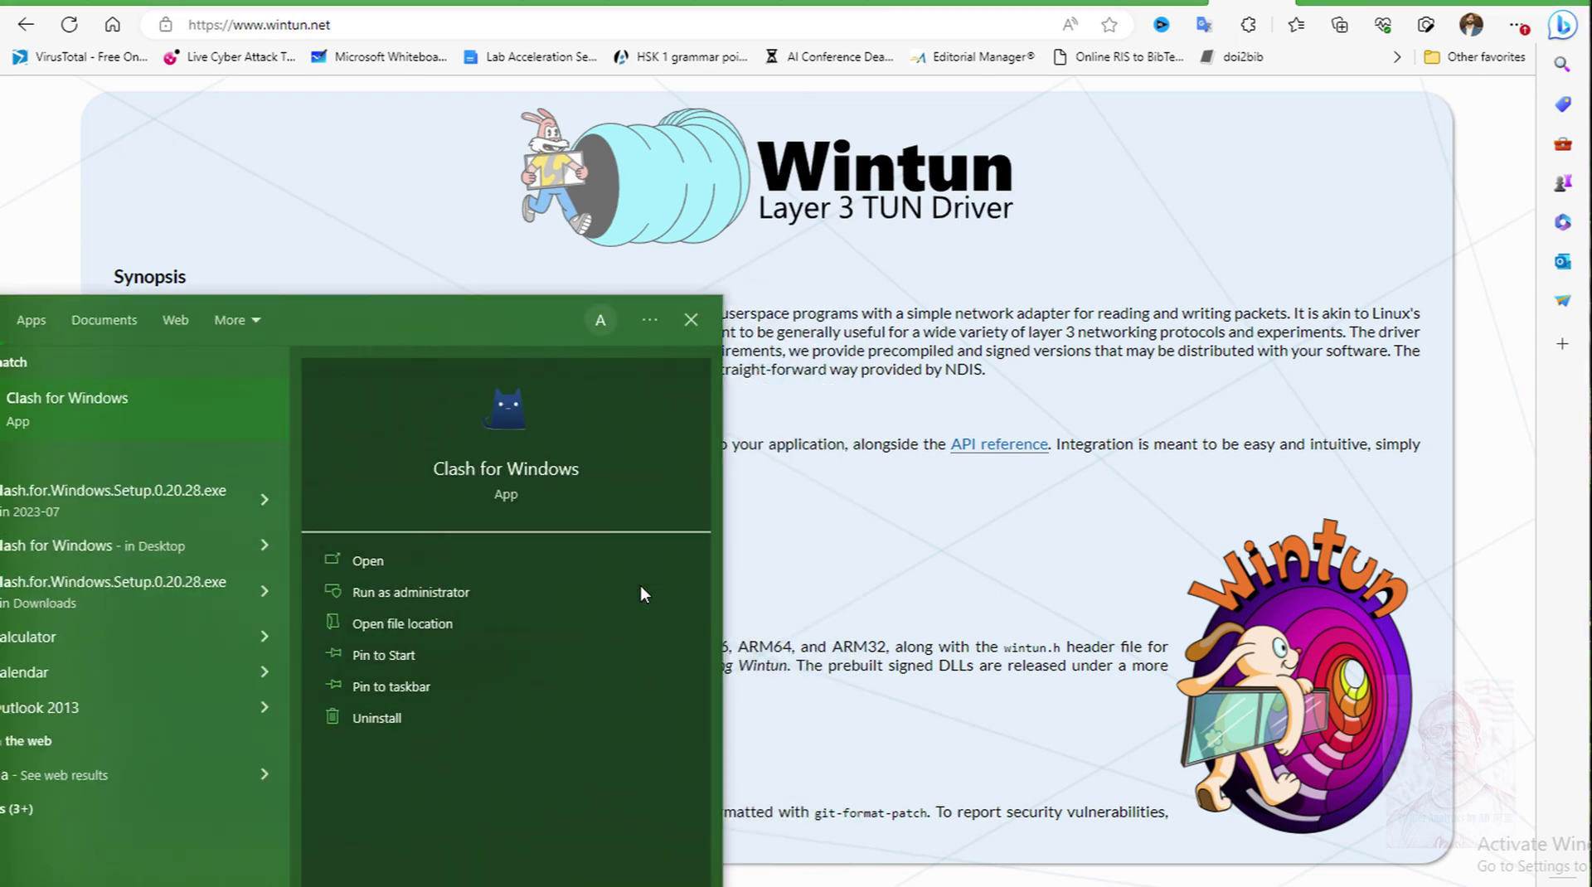
pyautogui.click(408, 627)
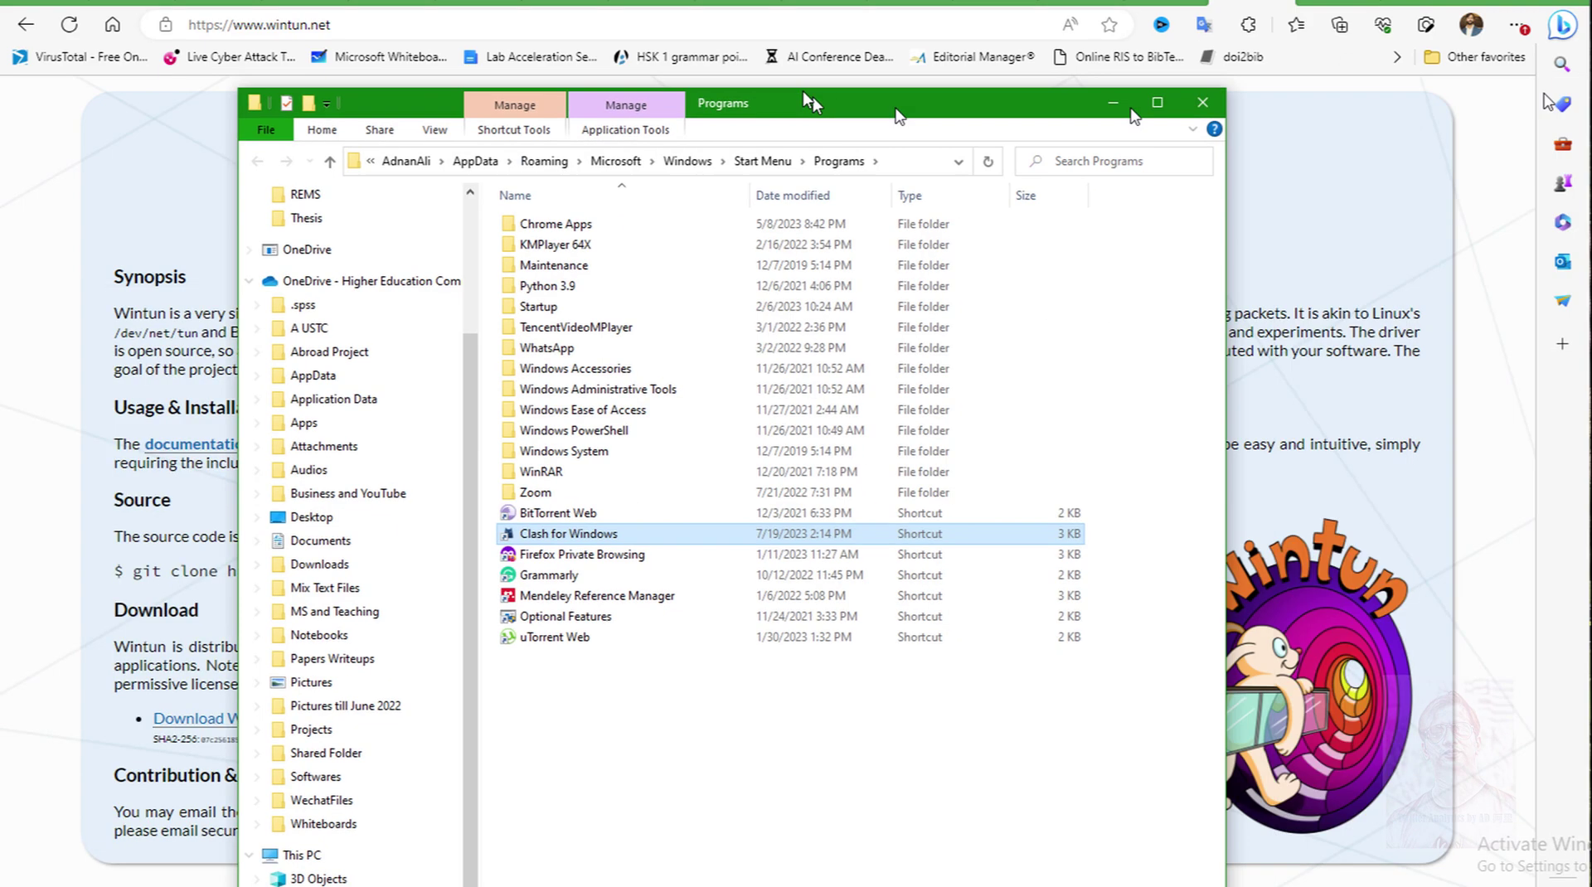
pyautogui.moveTo(813, 97); pyautogui.dragTo(789, 63)
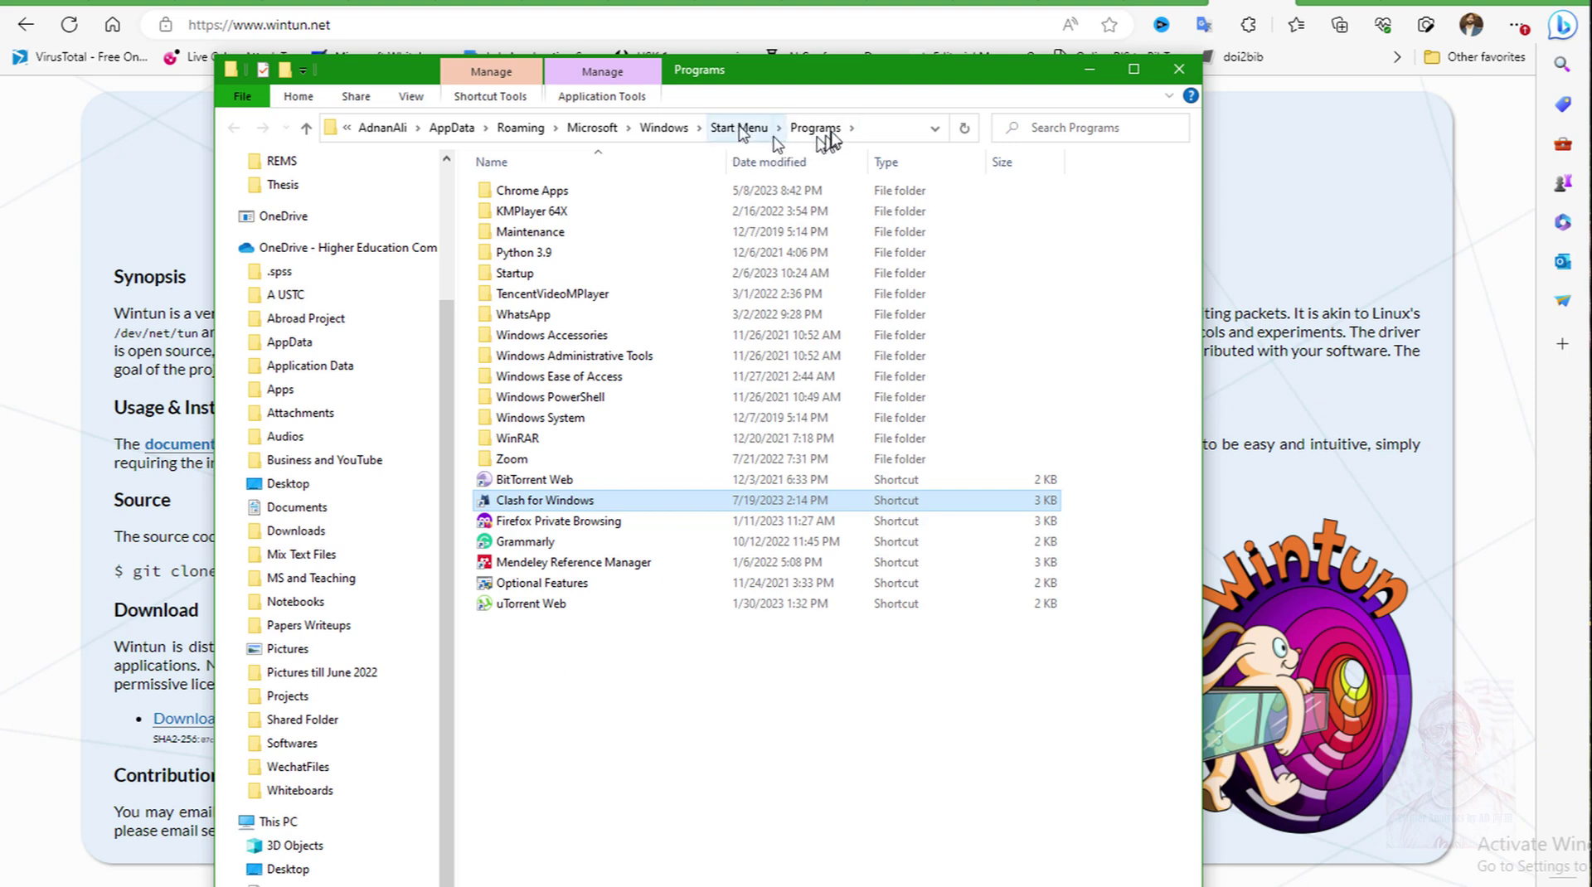
pyautogui.rightClick(523, 502)
pyautogui.click(603, 406)
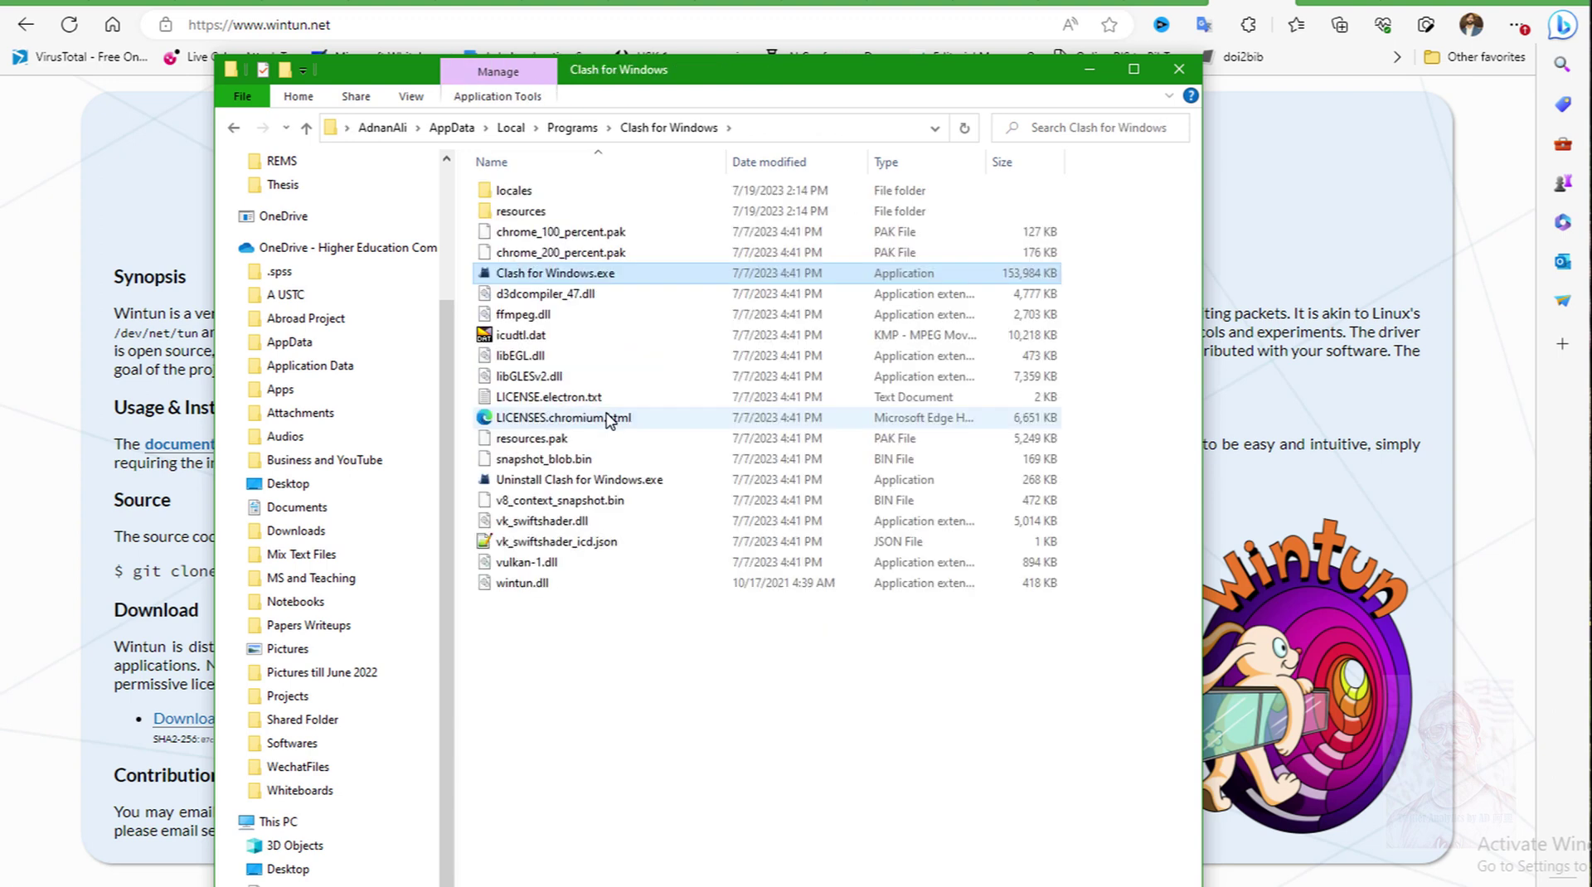
pyautogui.click(528, 587)
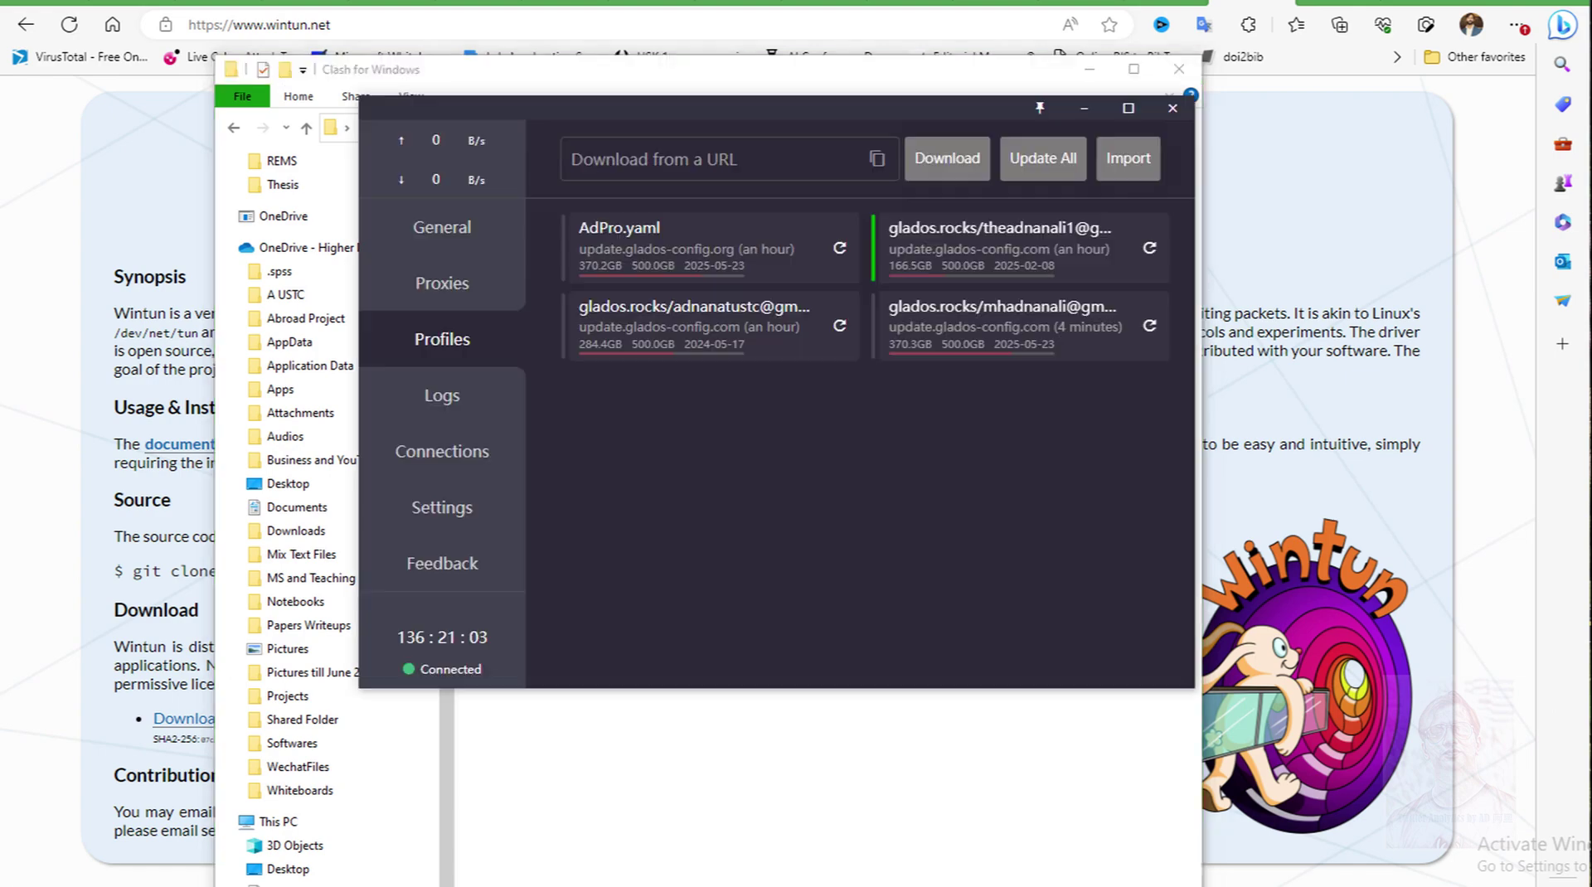
# Step: Turn on TUN Mode in the general settings of Clash for Windows
pyautogui.click(480, 229)
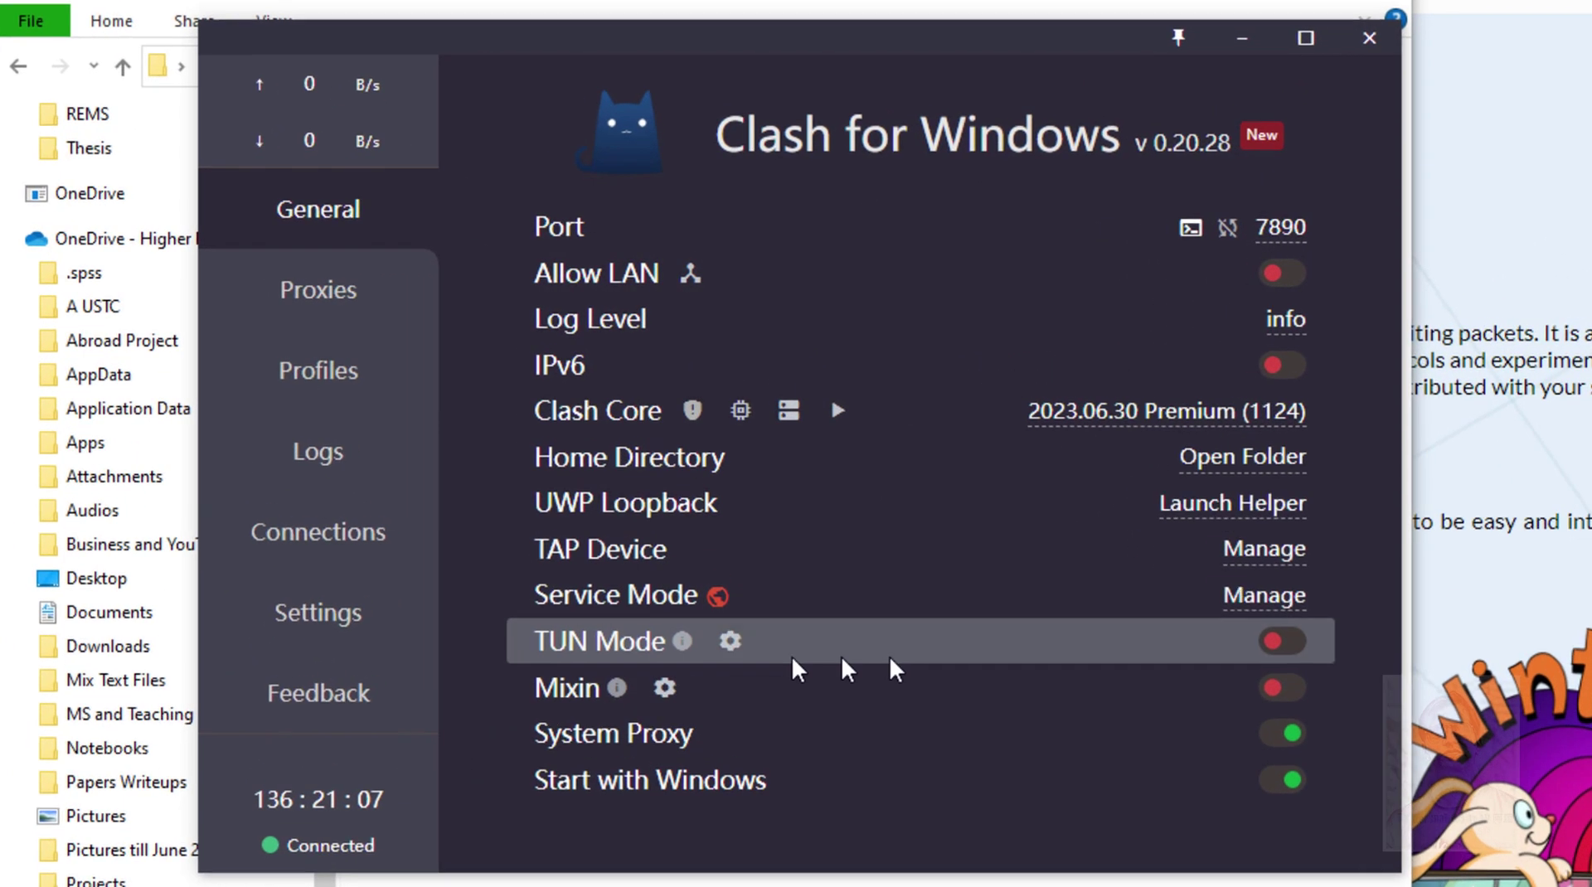
pyautogui.click(1290, 647)
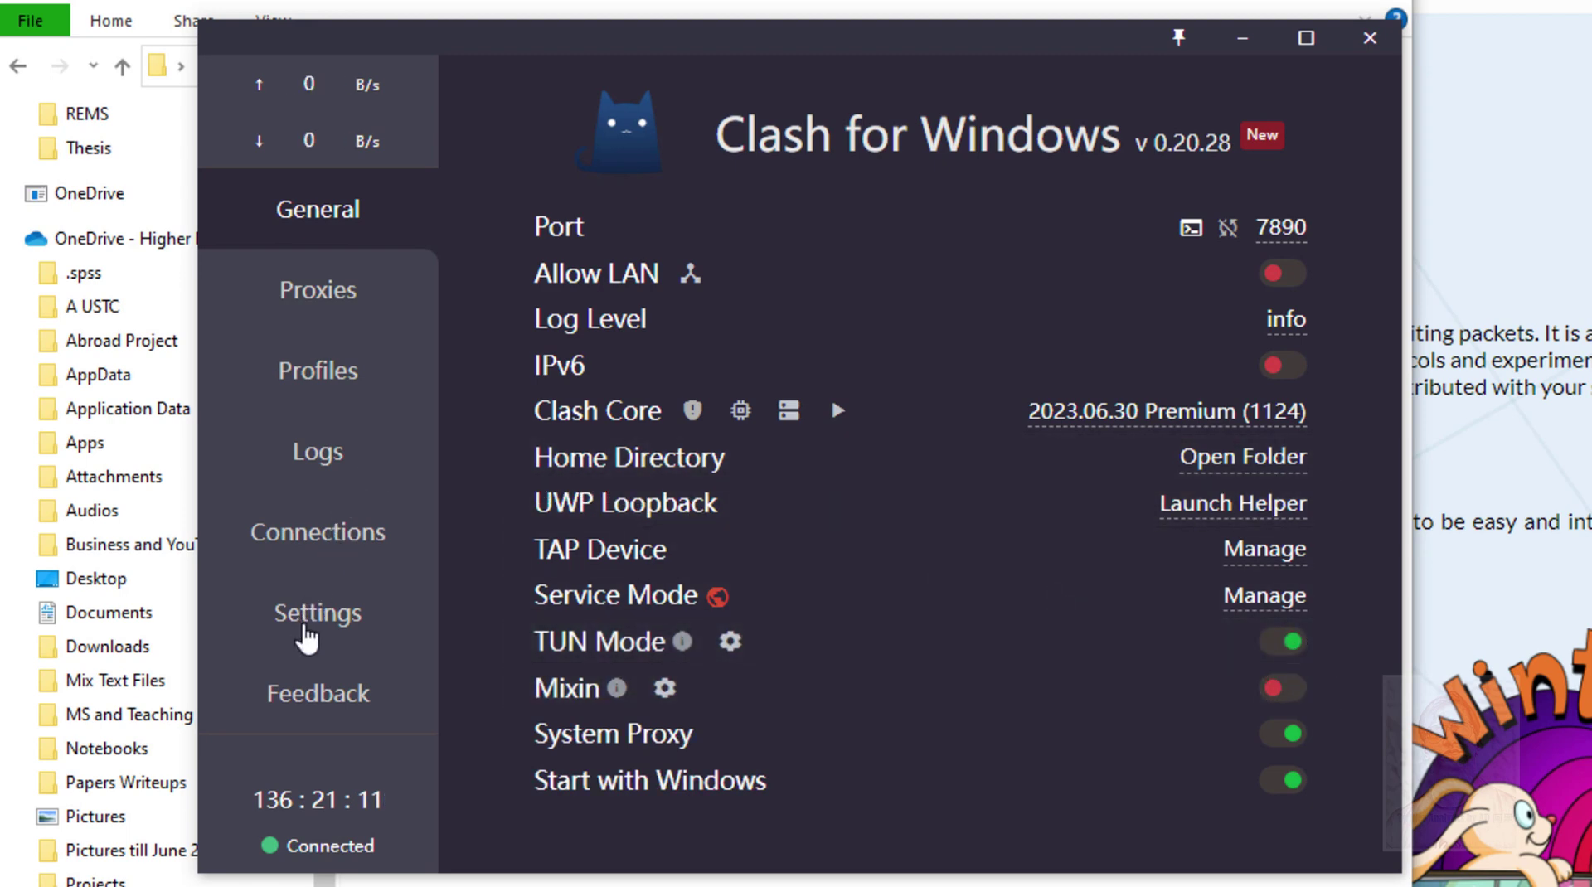
# Step: Examine the options on the Clash for Windows Settings page, down to the shortcuts and back up
pyautogui.click(306, 635)
pyautogui.scroll(-15, 710, 604)
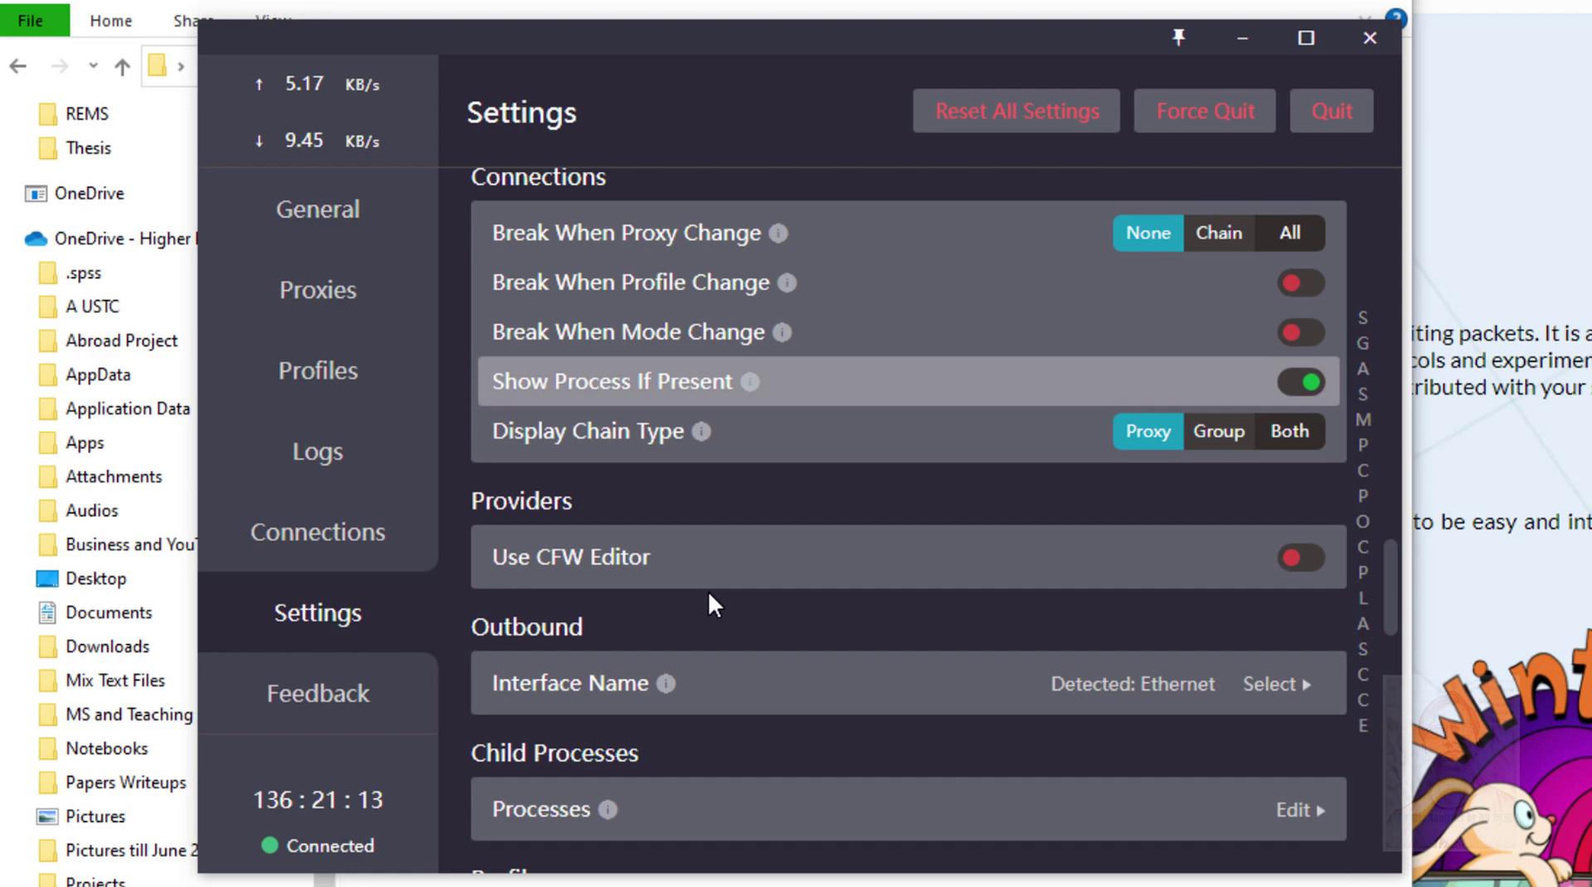
pyautogui.scroll(-14, 710, 596)
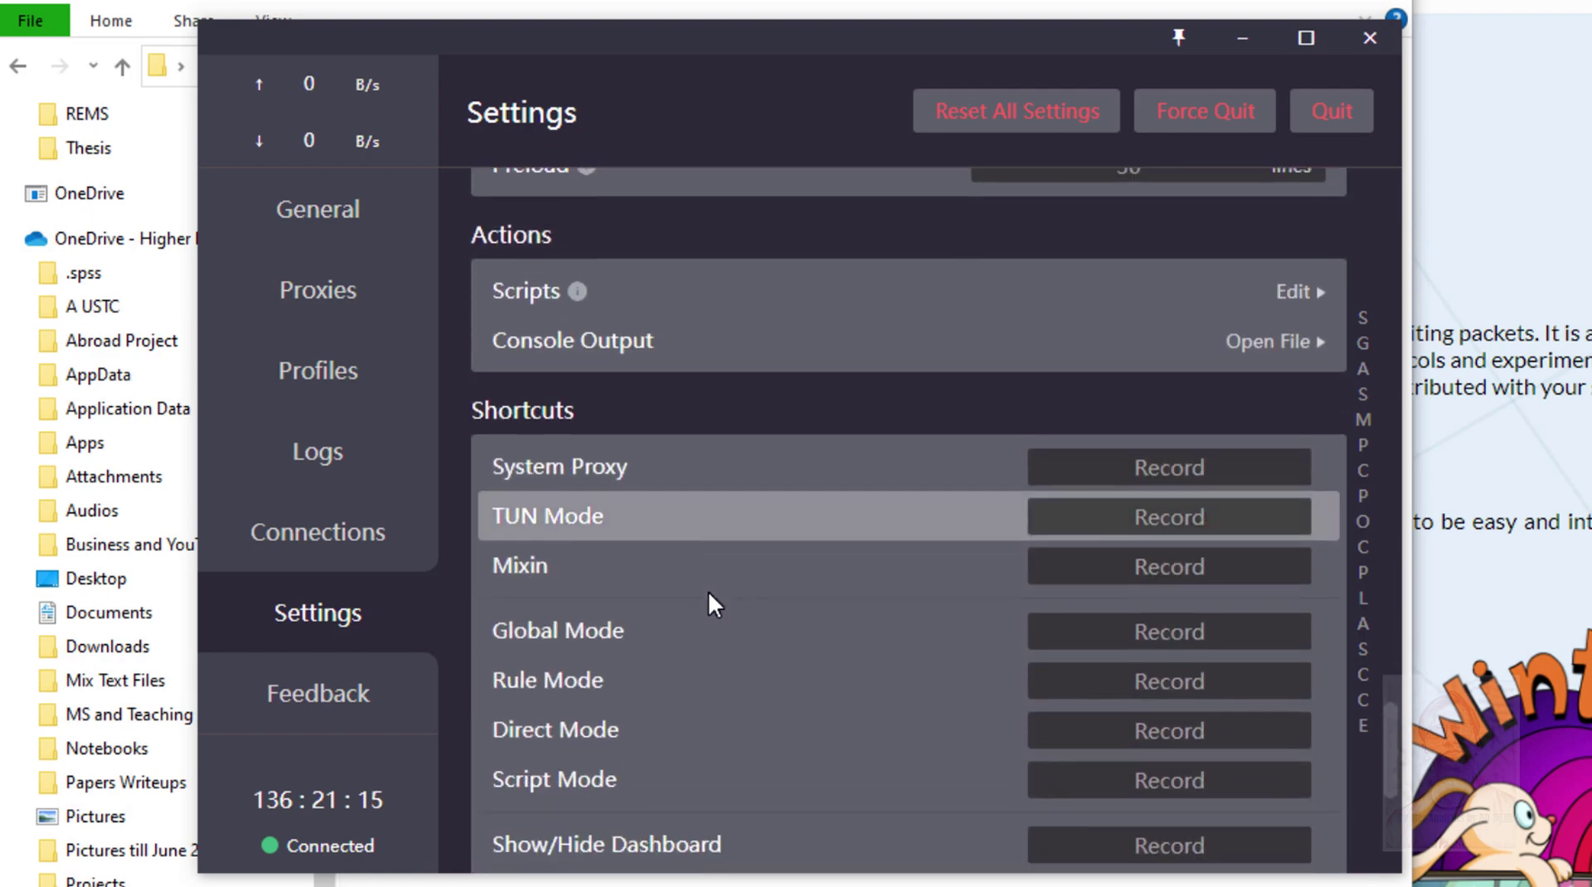
pyautogui.scroll(-3, 709, 590)
pyautogui.scroll(13, 708, 590)
pyautogui.scroll(10, 708, 590)
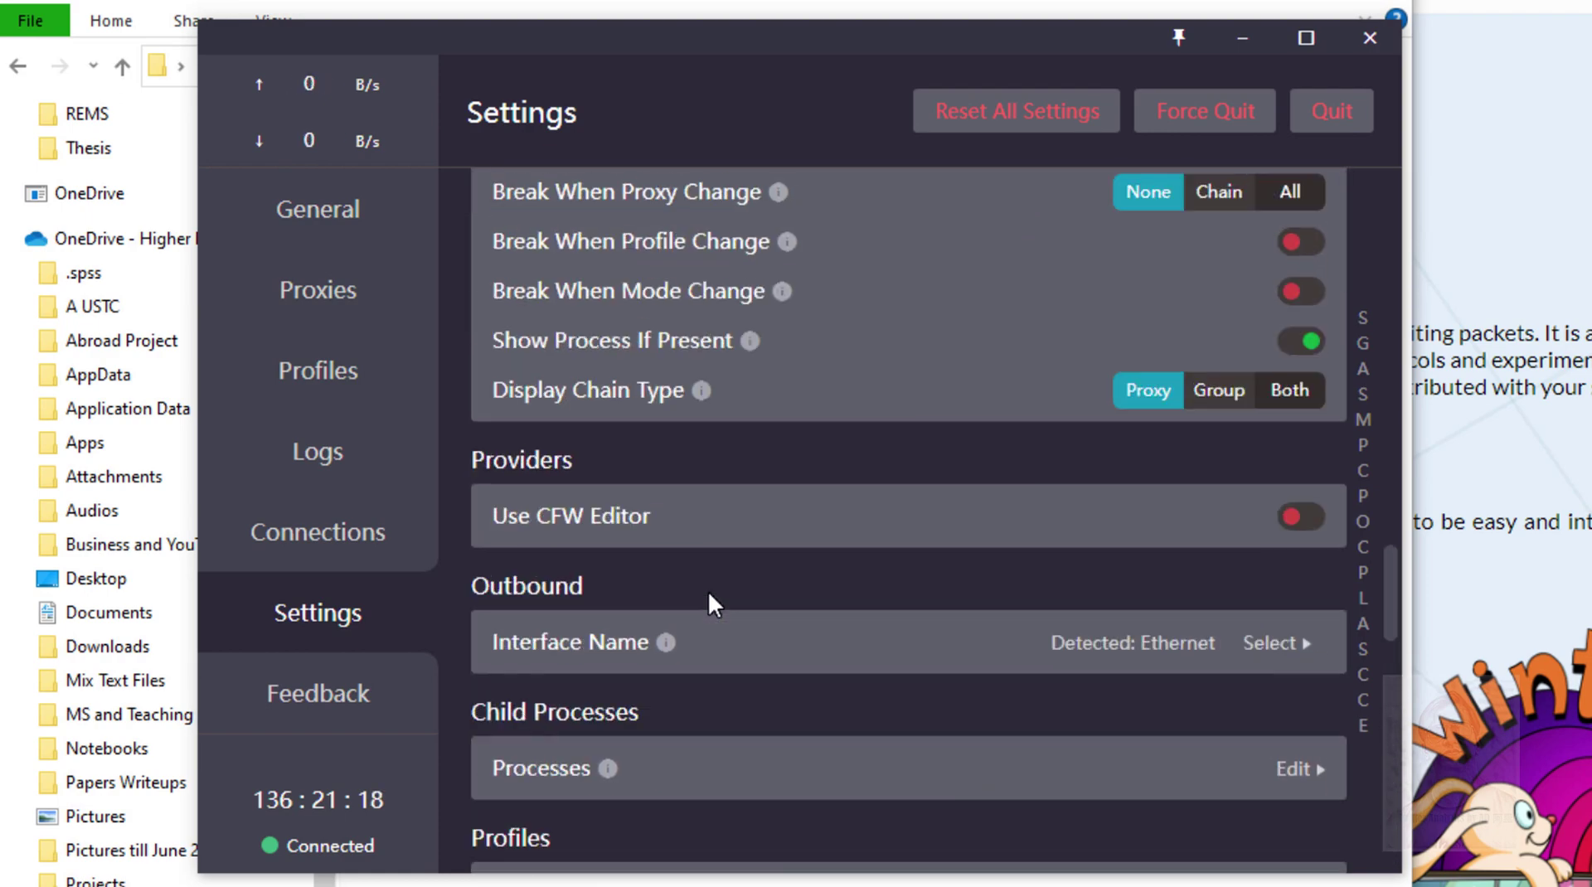
pyautogui.scroll(7, 708, 591)
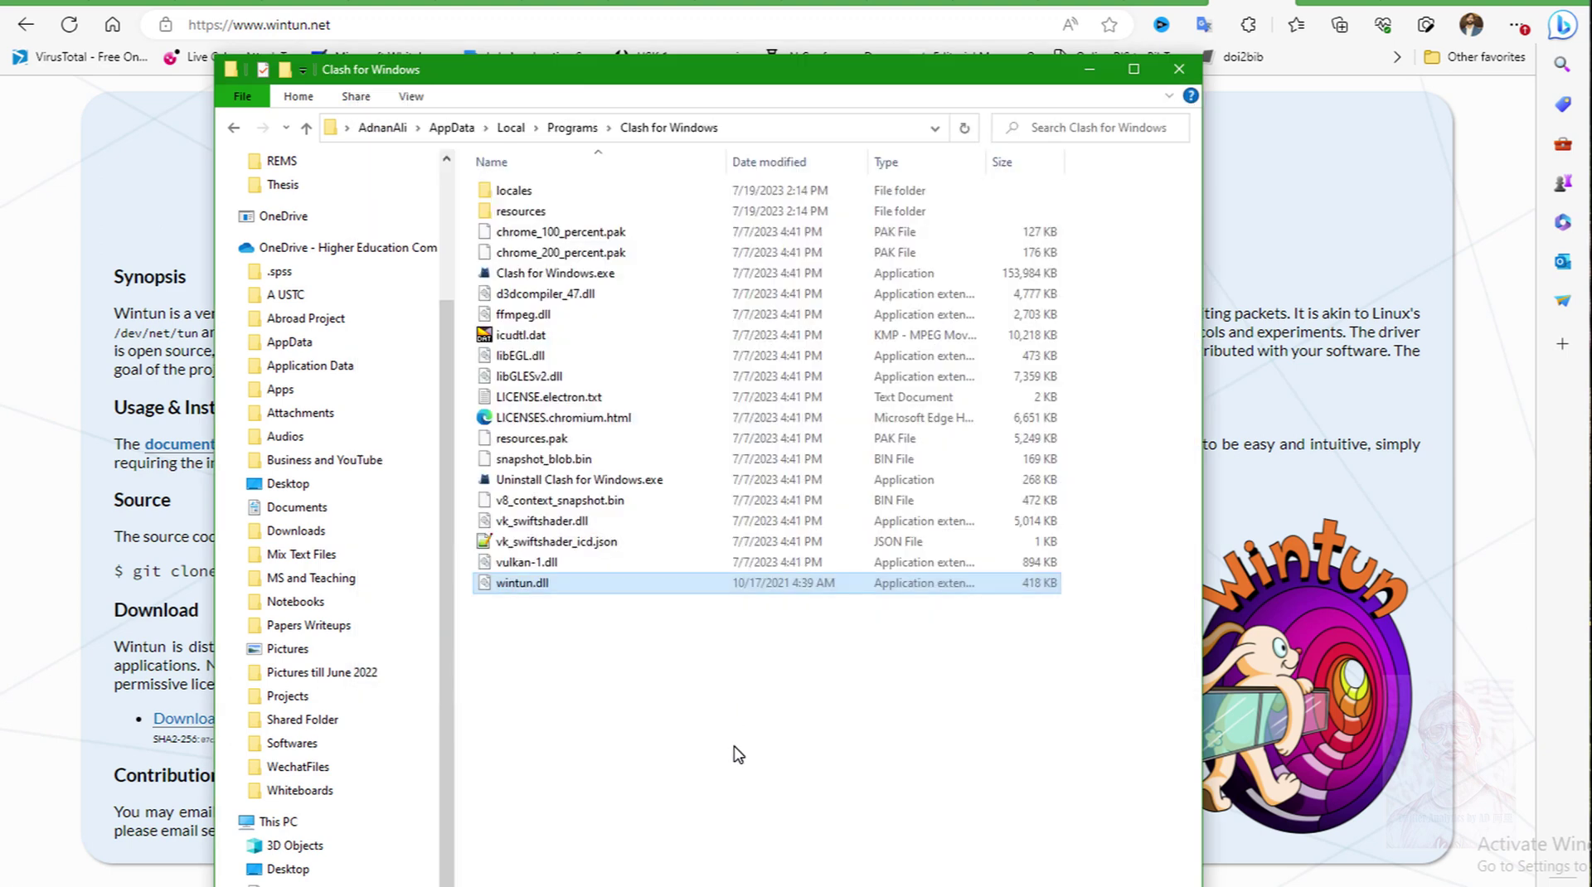
# Step: Return to the Wintun page in the browser, and switch to Clash for Windows to review its general settings
pyautogui.click(736, 751)
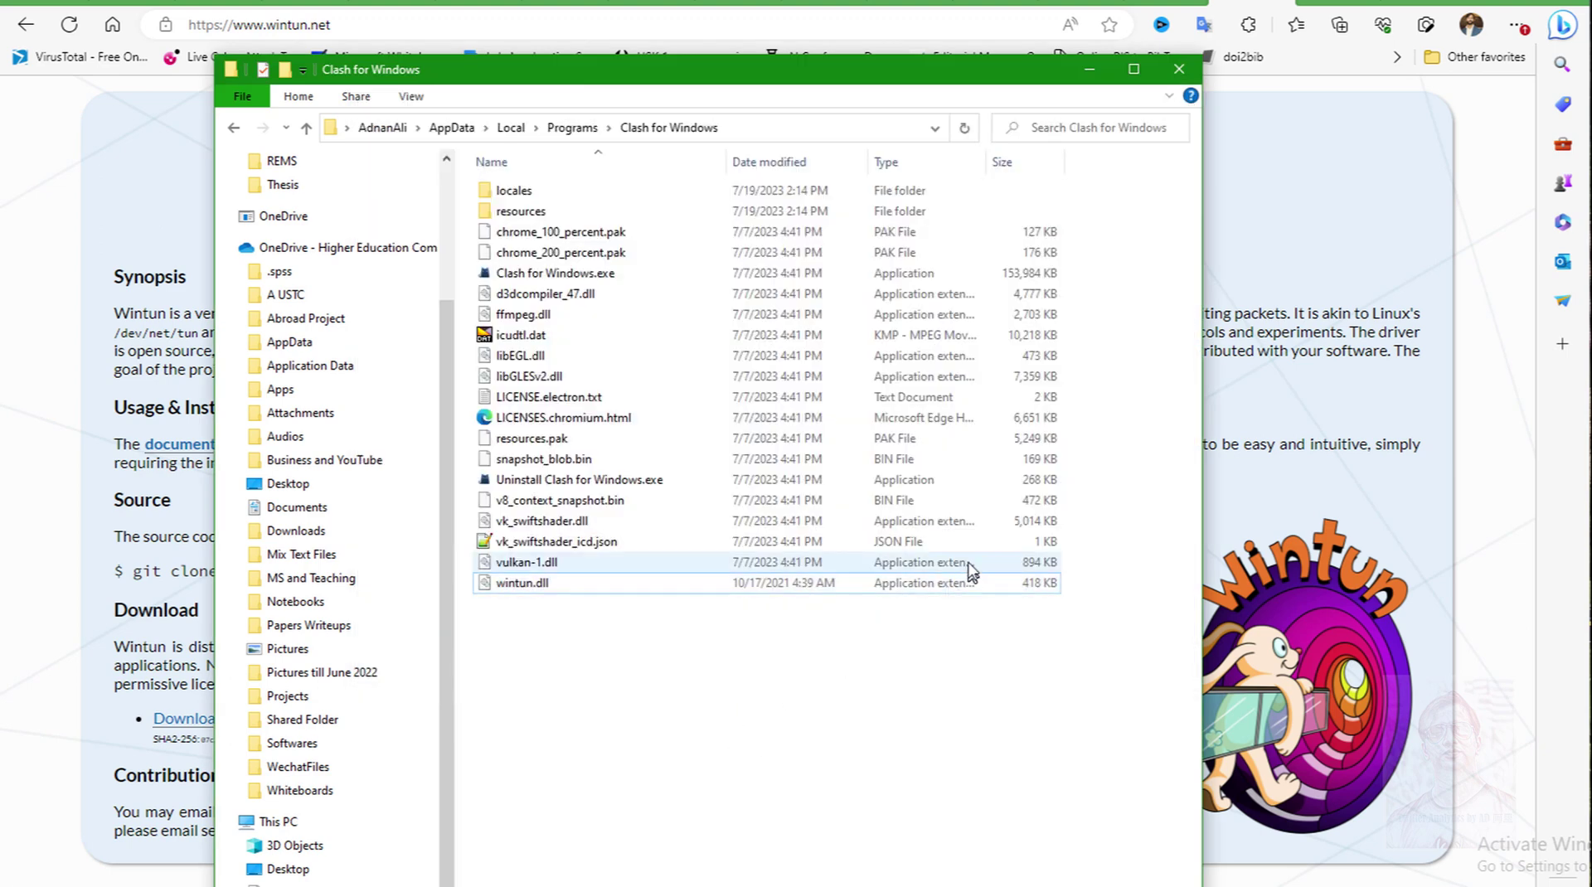
pyautogui.click(1249, 498)
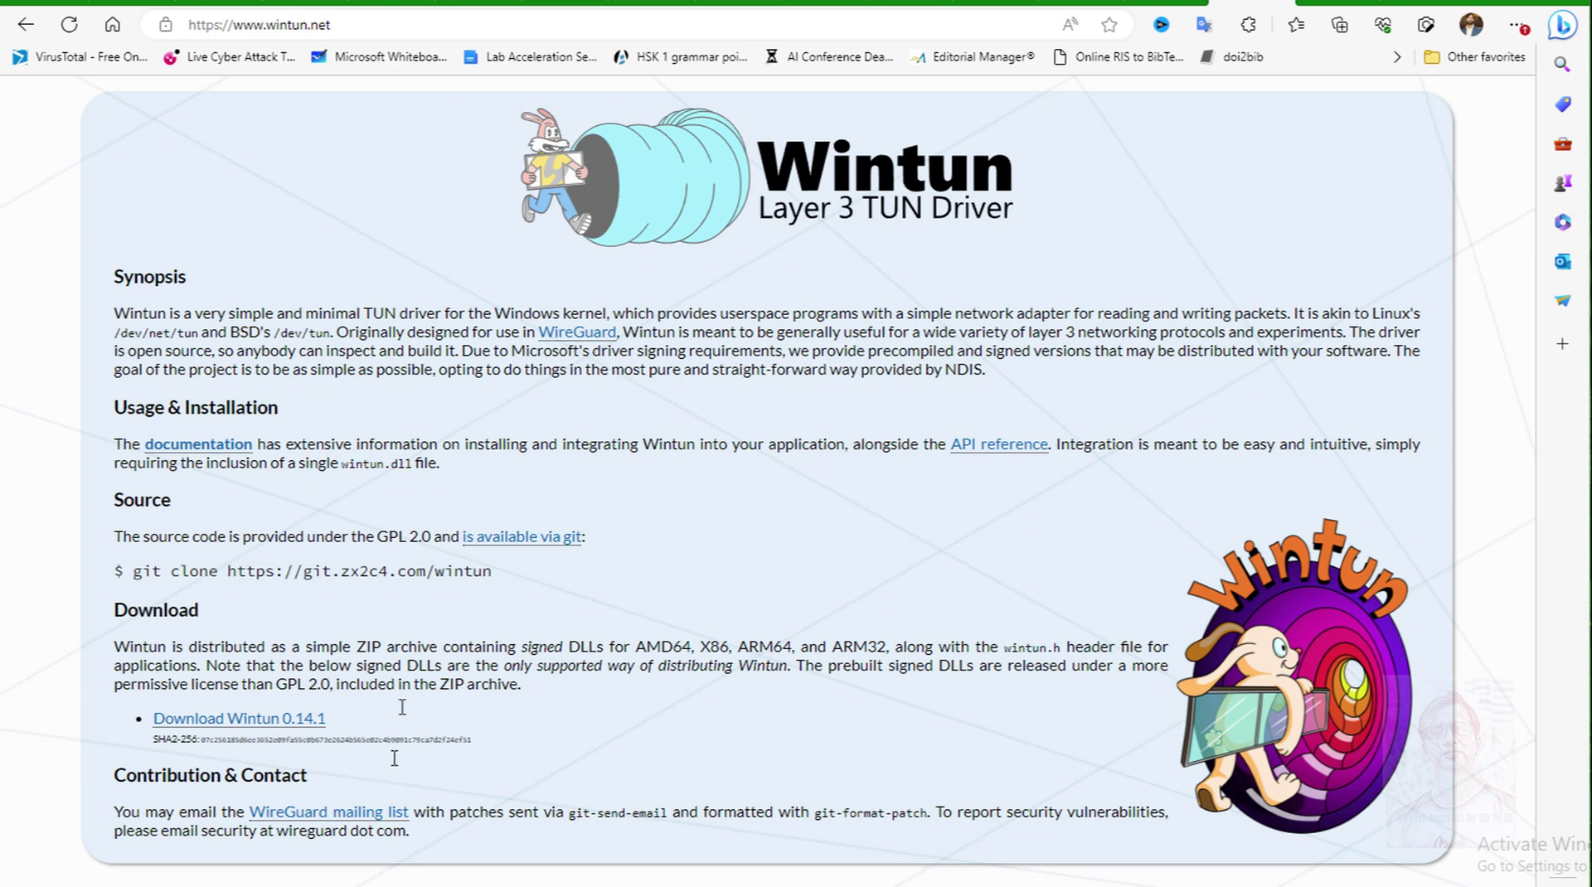
pyautogui.hotkey('alt', 'Tab')
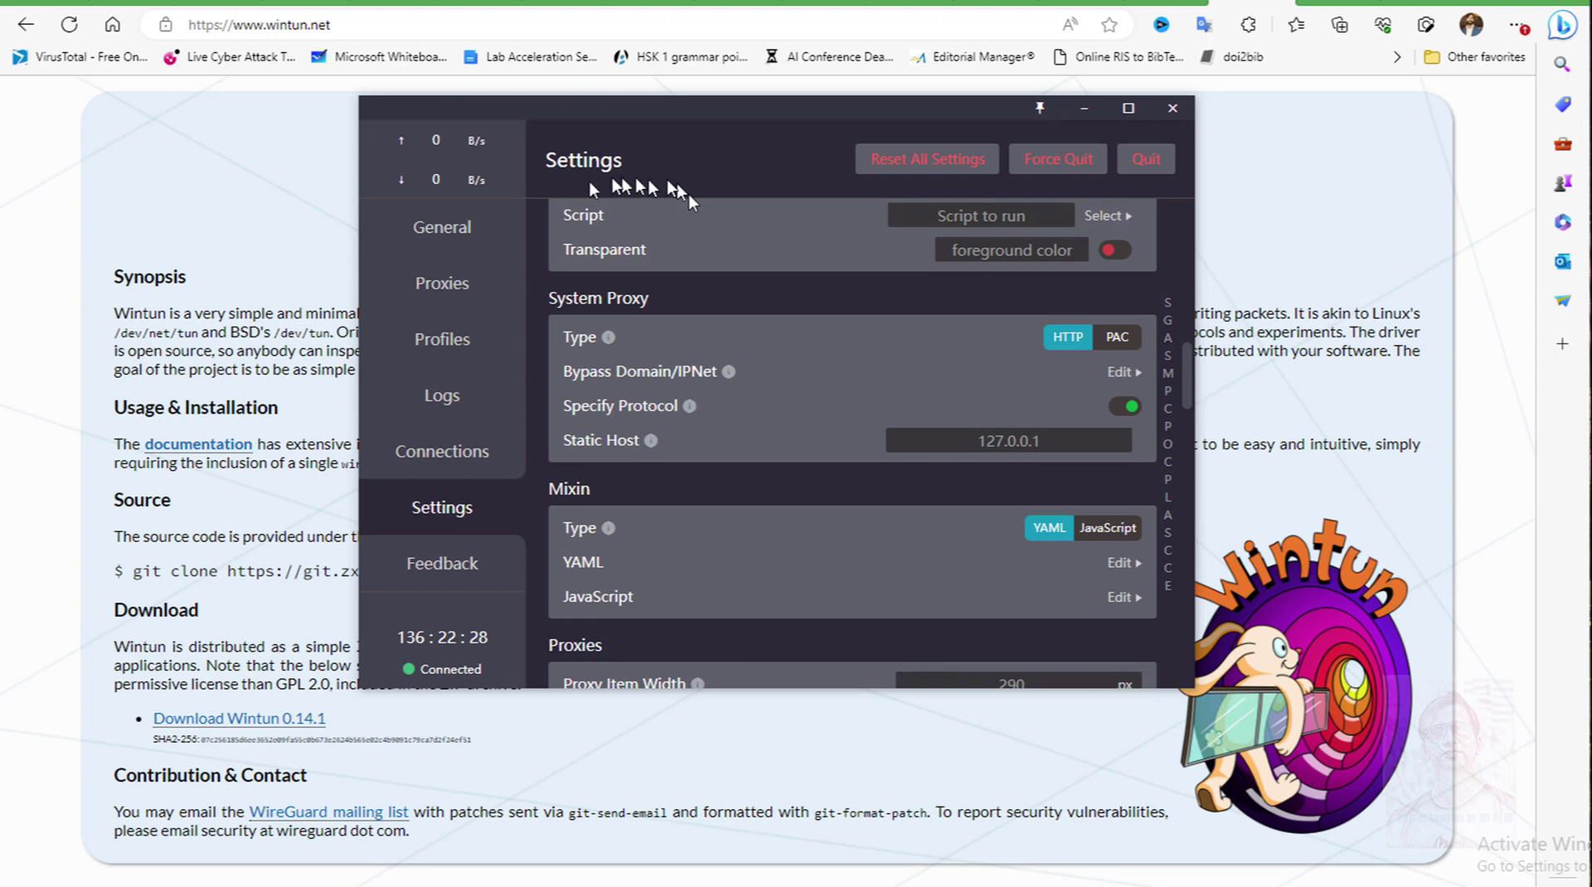
pyautogui.click(450, 239)
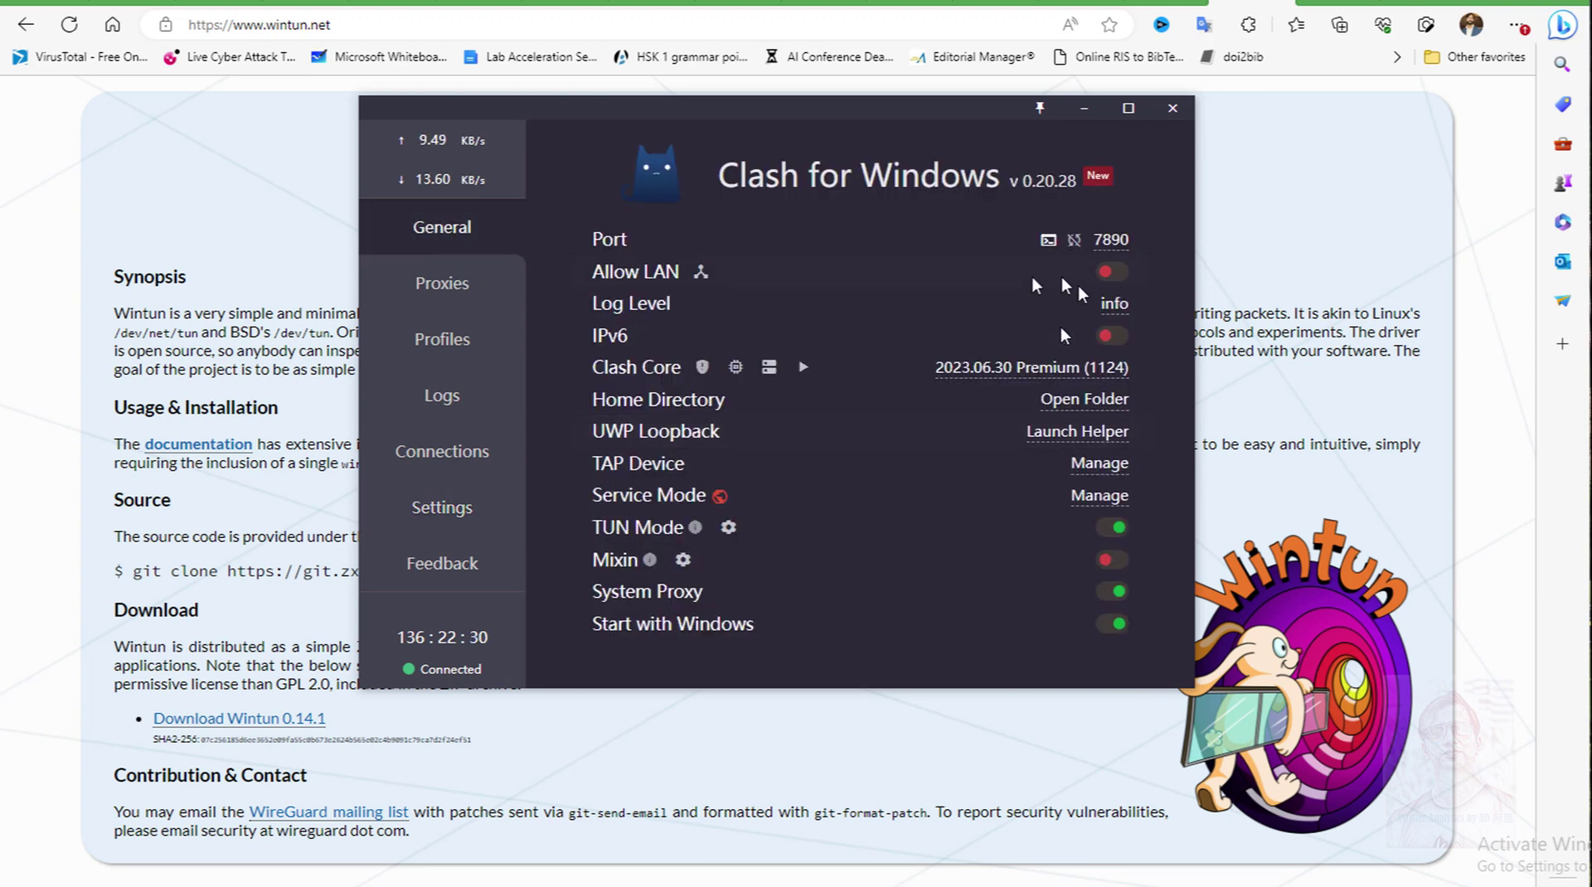